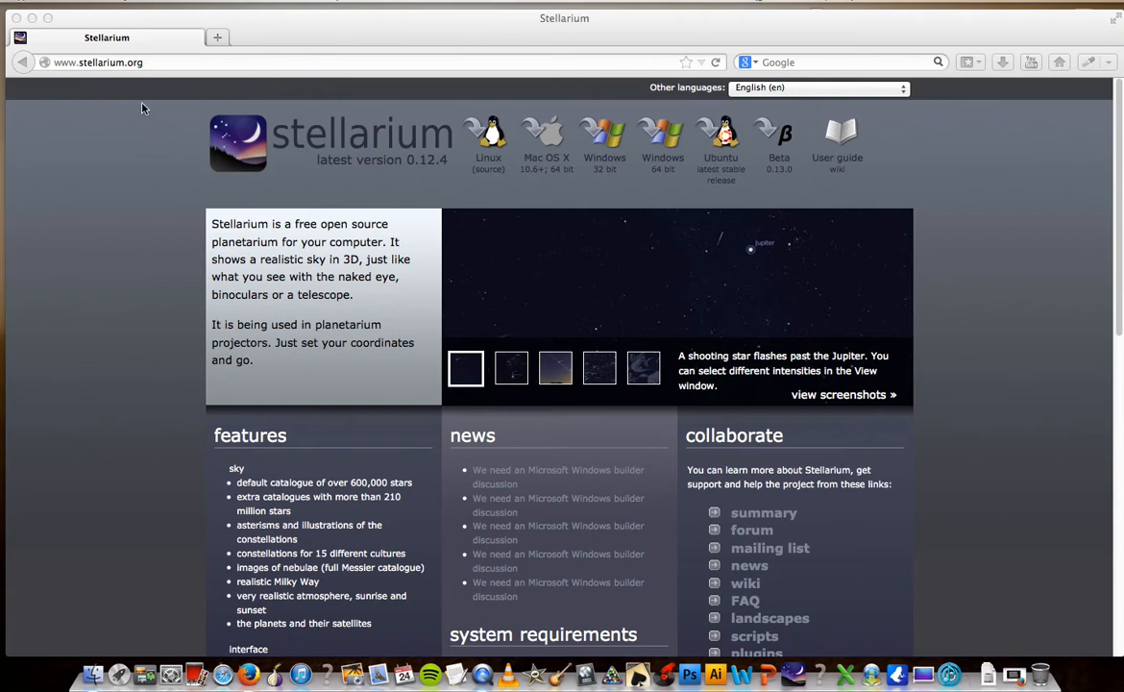
# - Switch from the Stellarium website to the Stellarium application and open its observer location settings
pyautogui.click(145, 62)
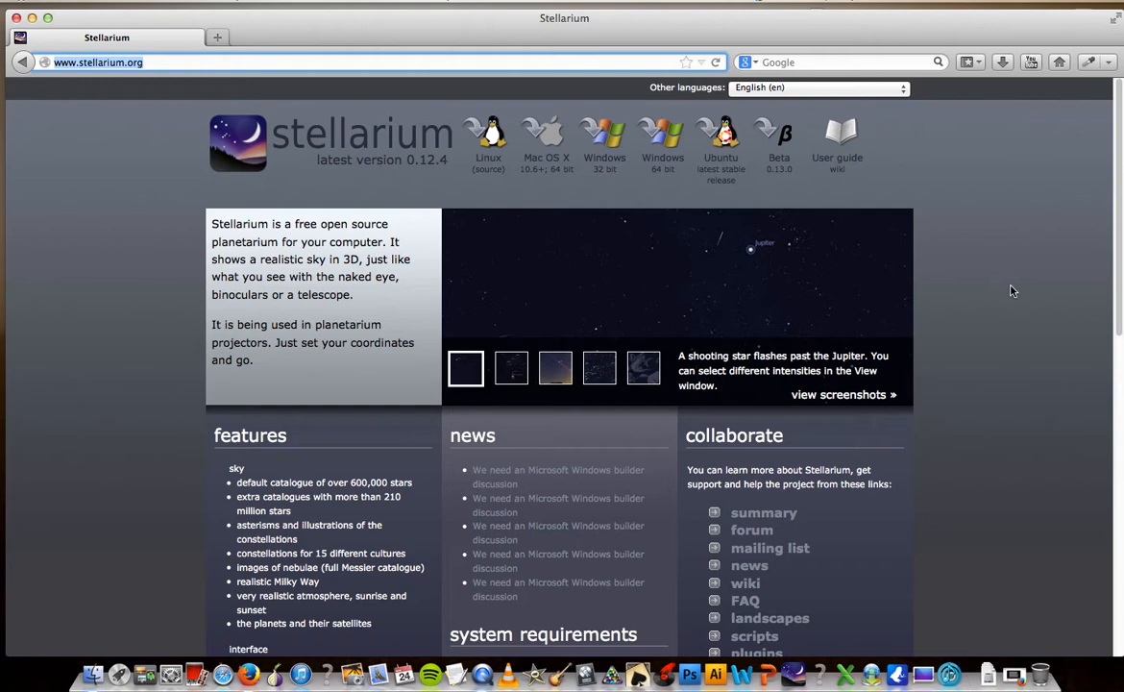
pyautogui.click(792, 673)
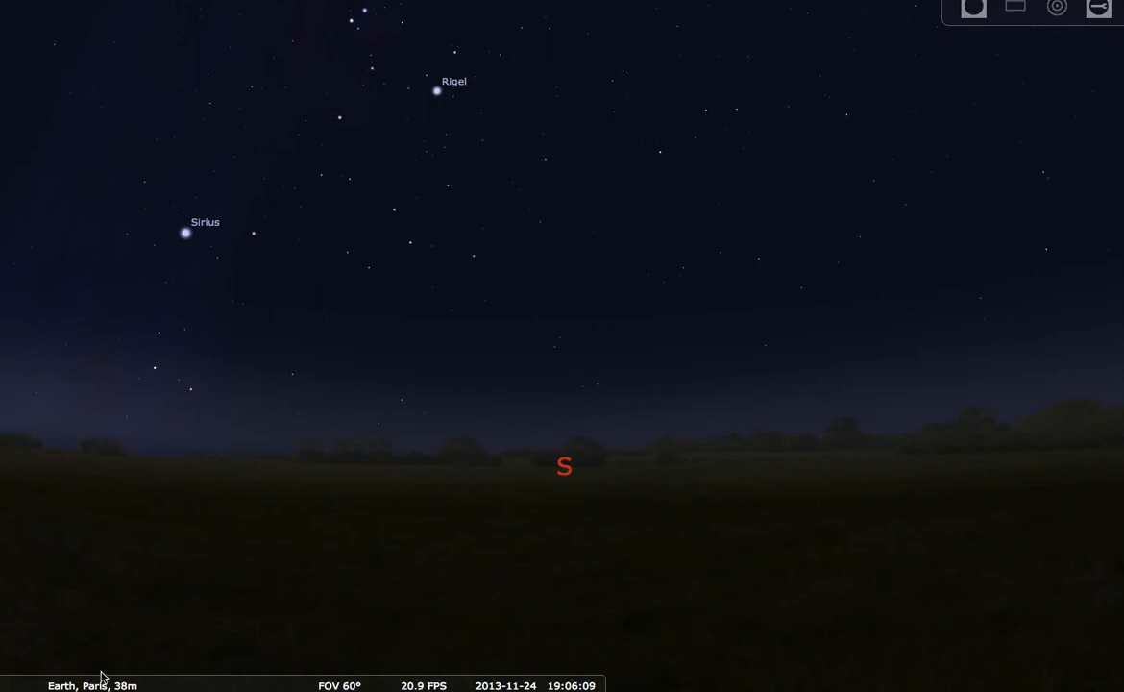
pyautogui.moveTo(101, 676)
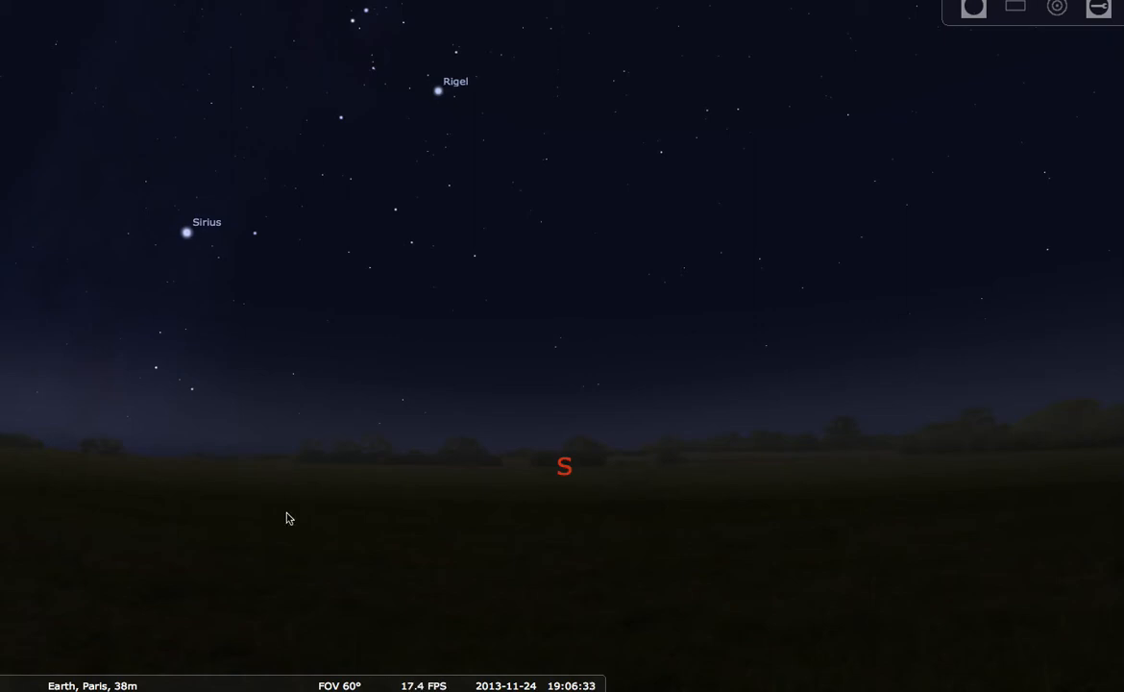
pyautogui.moveTo(235, 677)
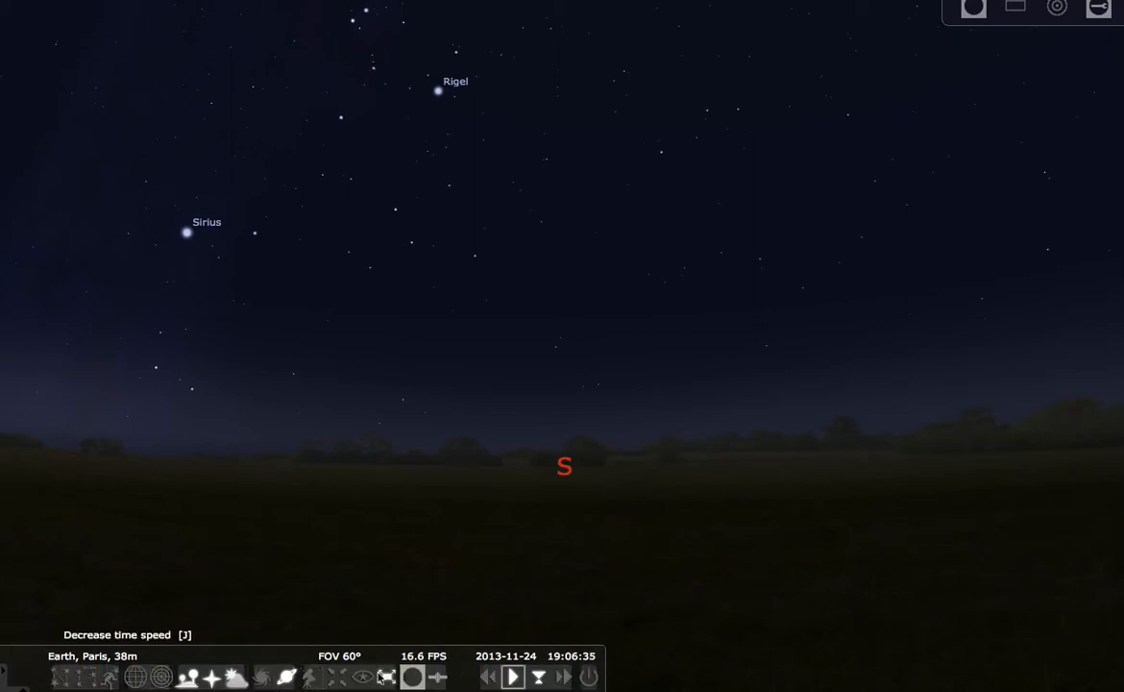
pyautogui.moveTo(14, 423)
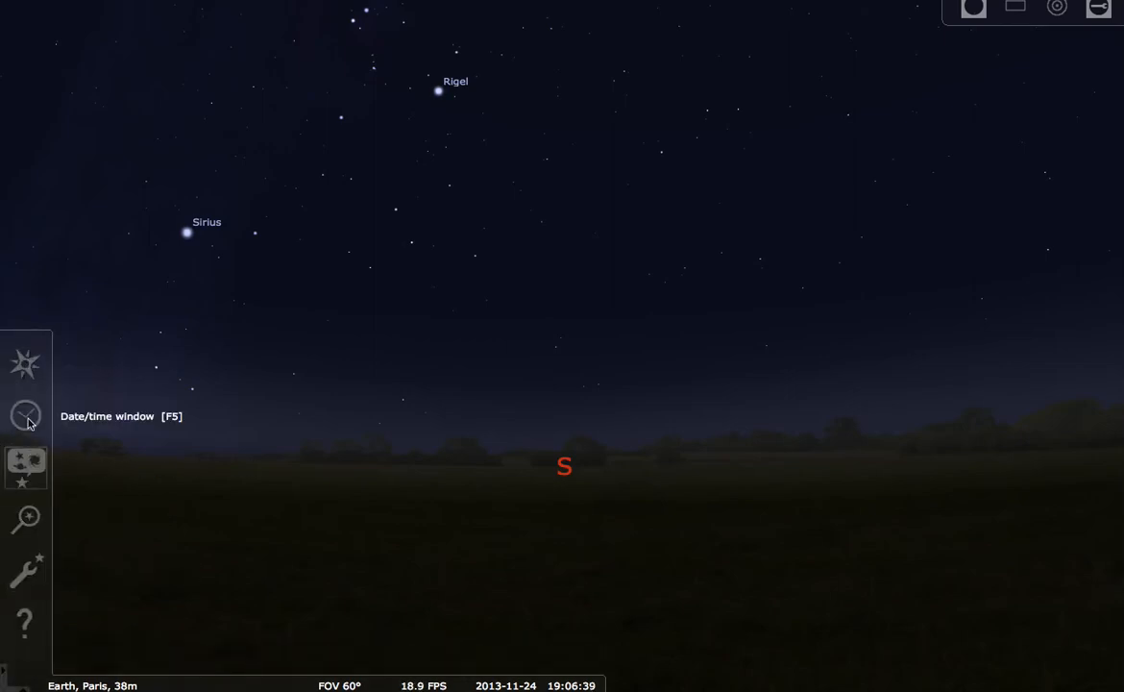
pyautogui.click(25, 370)
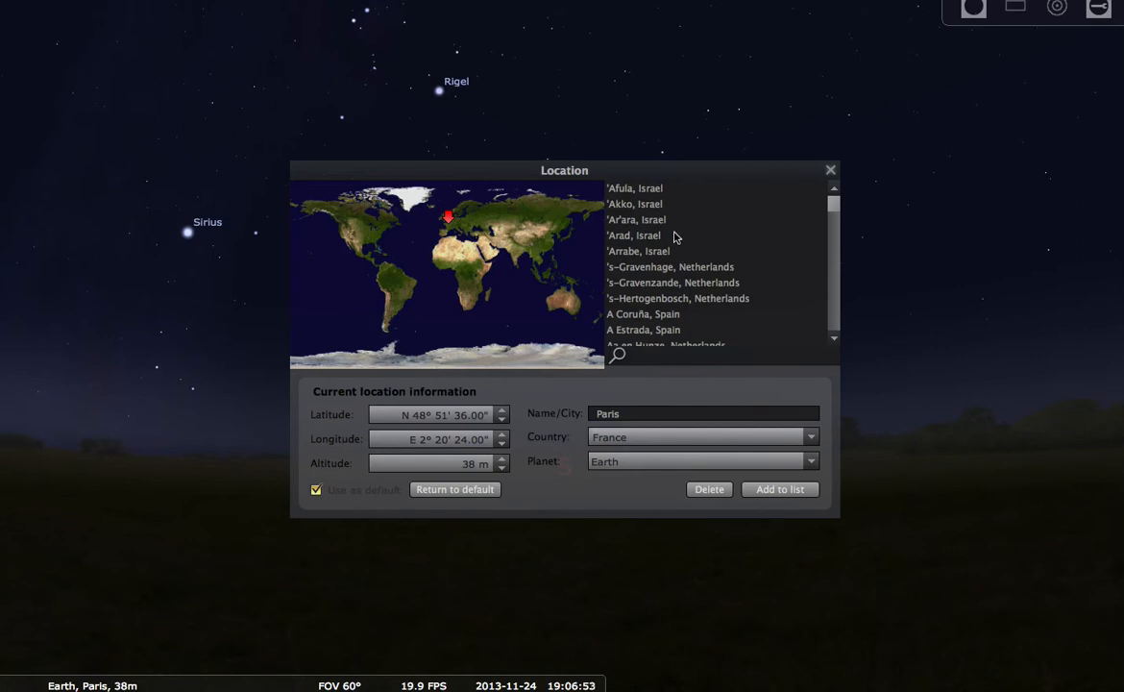
# - Browse the city list, search it for "taos" and "new mexico", and clear each search
pyautogui.scroll(-8, 674, 231)
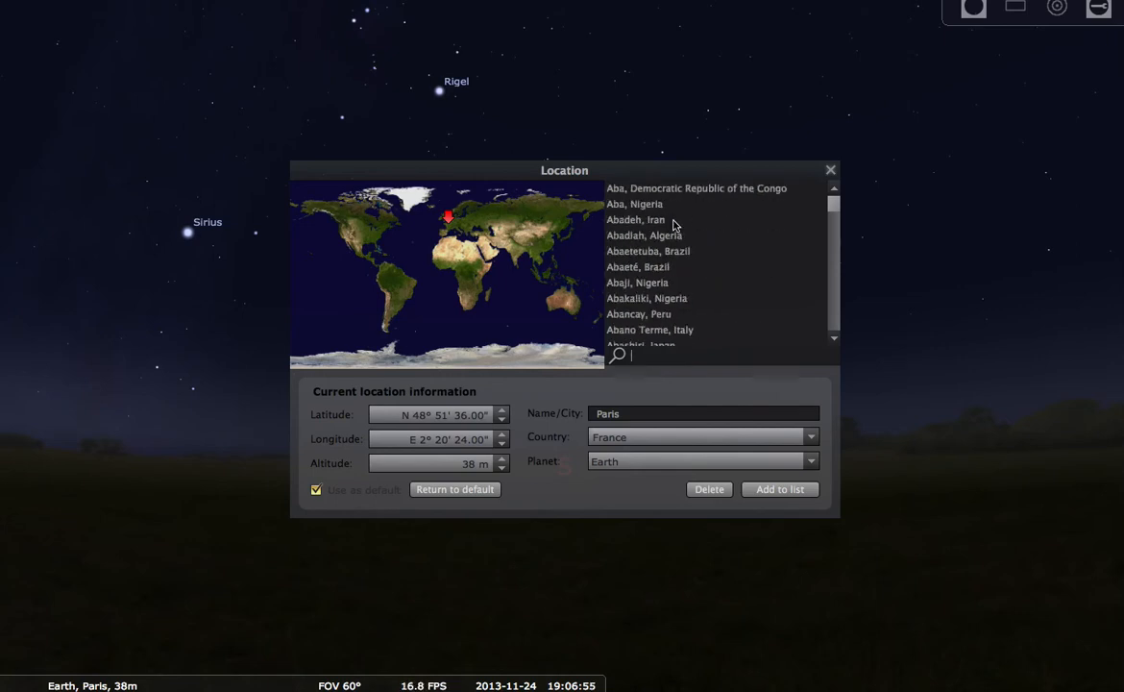
pyautogui.scroll(-4, 678, 241)
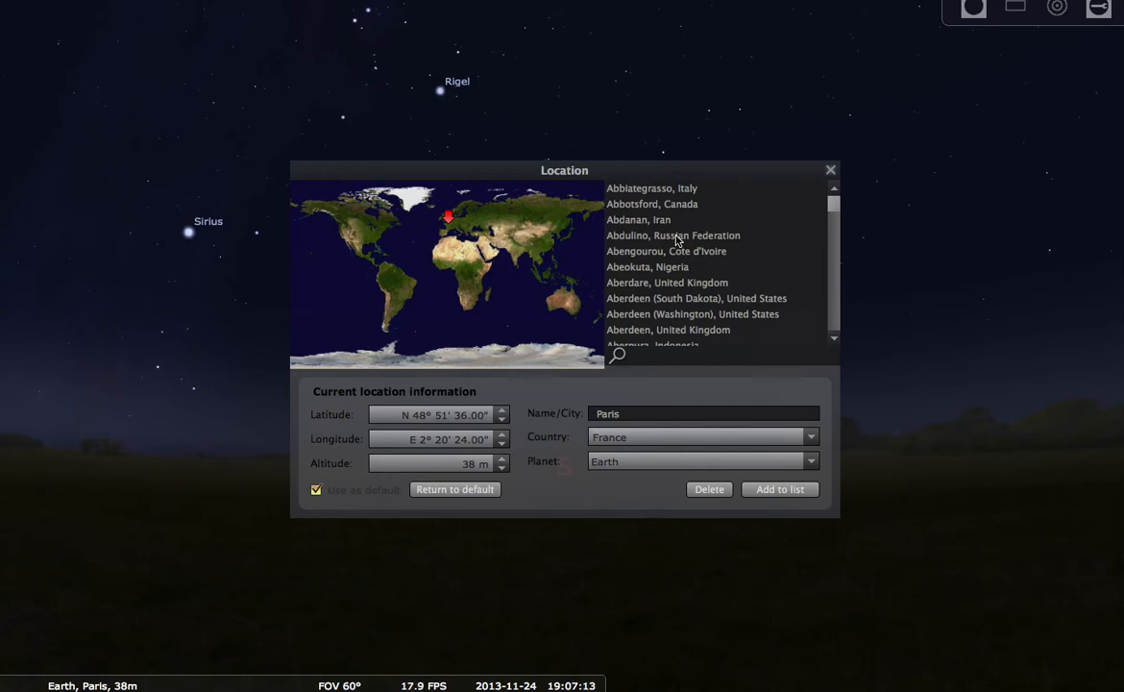
pyautogui.write('taos')
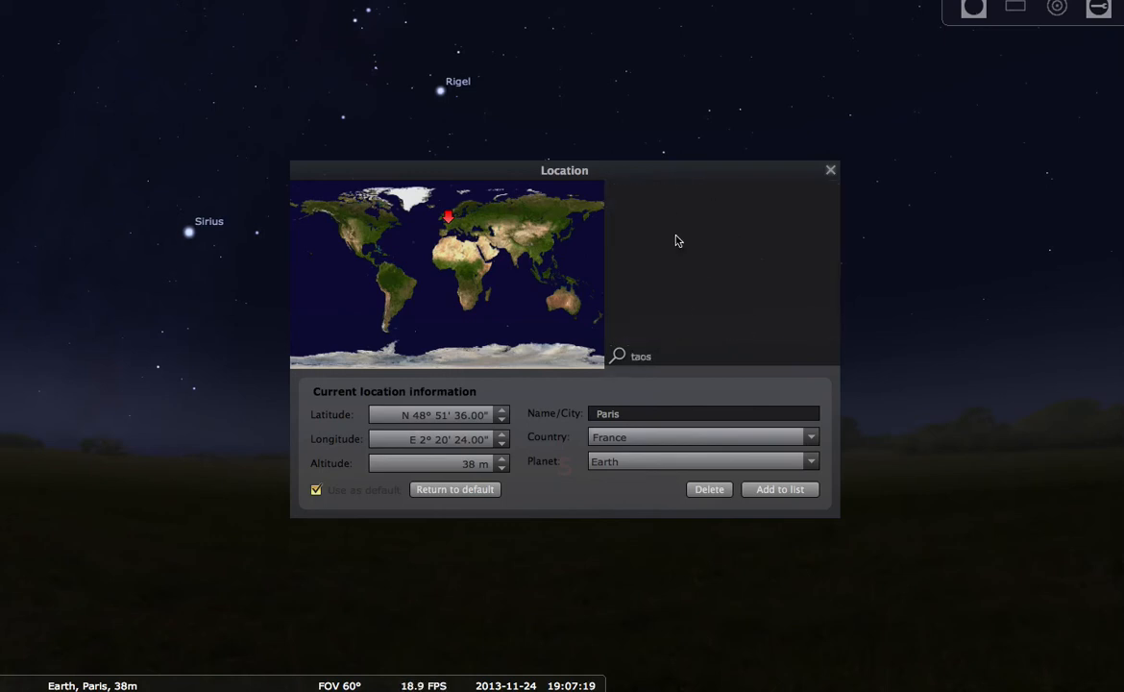
pyautogui.press('BackSpace')
pyautogui.press('BackSpace')
pyautogui.press('BackSpace')
pyautogui.press('BackSpace')
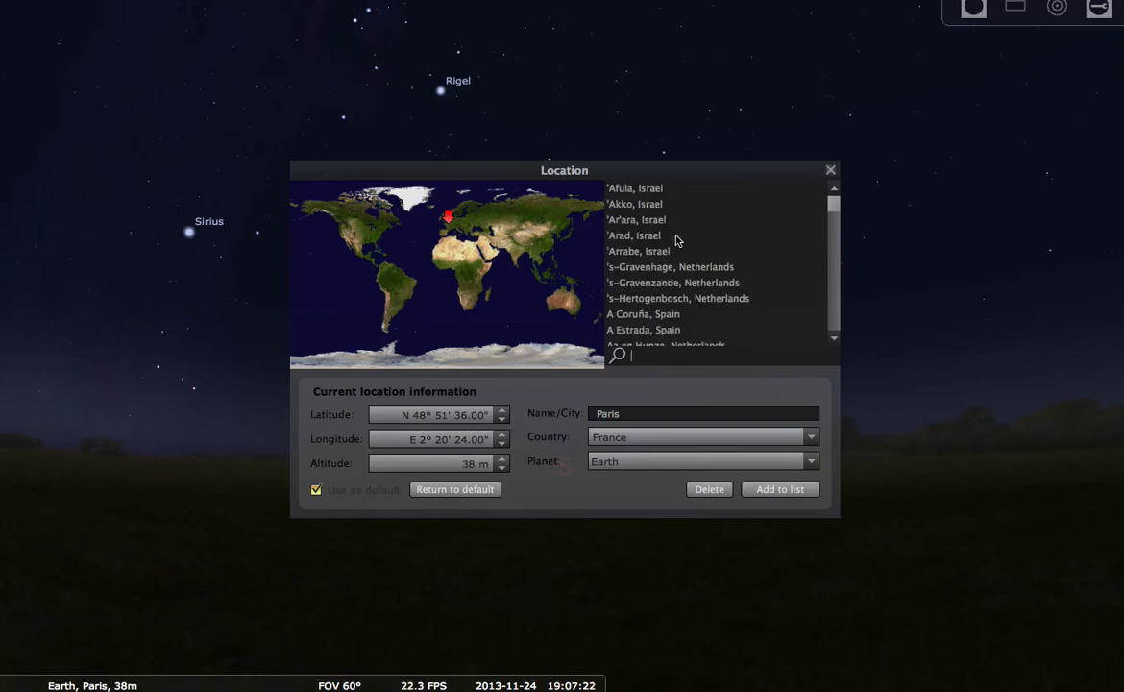
pyautogui.write('new mexico')
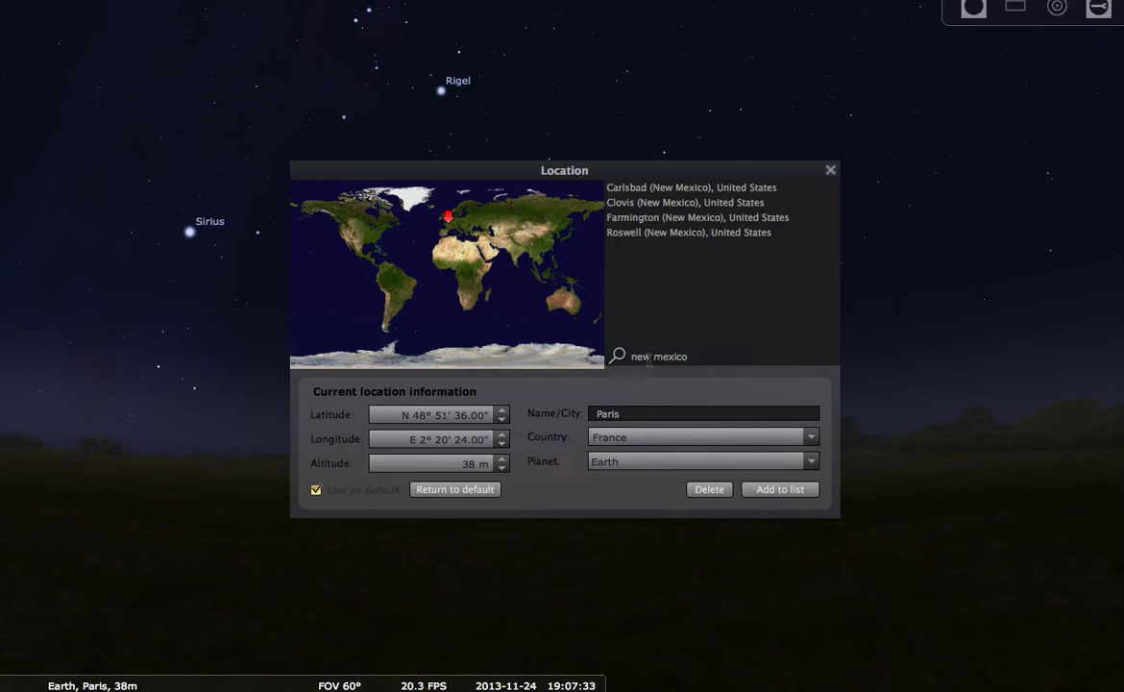
pyautogui.moveTo(690, 358); pyautogui.dragTo(575, 367)
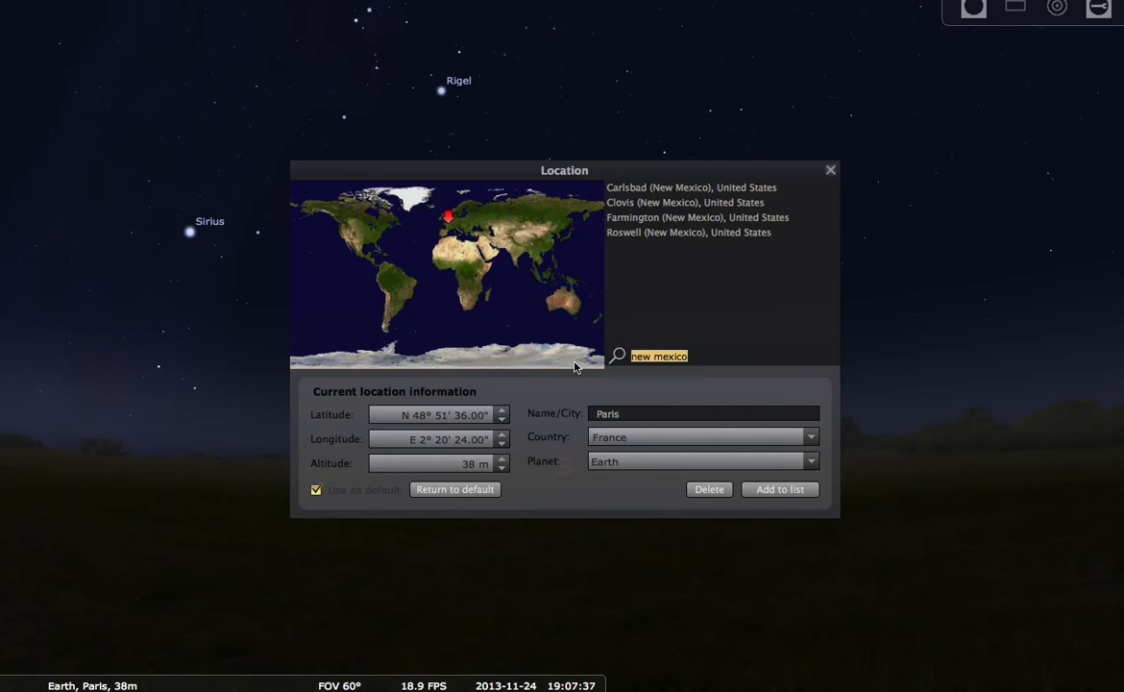
pyautogui.press('BackSpace')
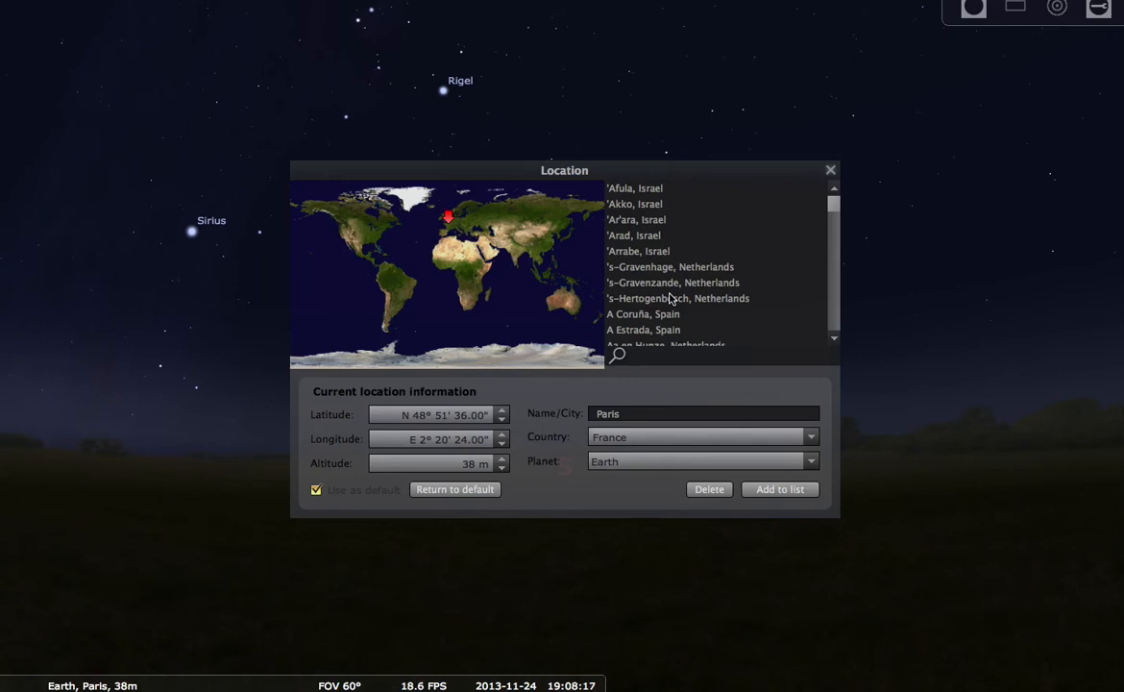
# - Find "albany", set Albany (New York), United States as the default location, and close the location settings
pyautogui.write('albany')
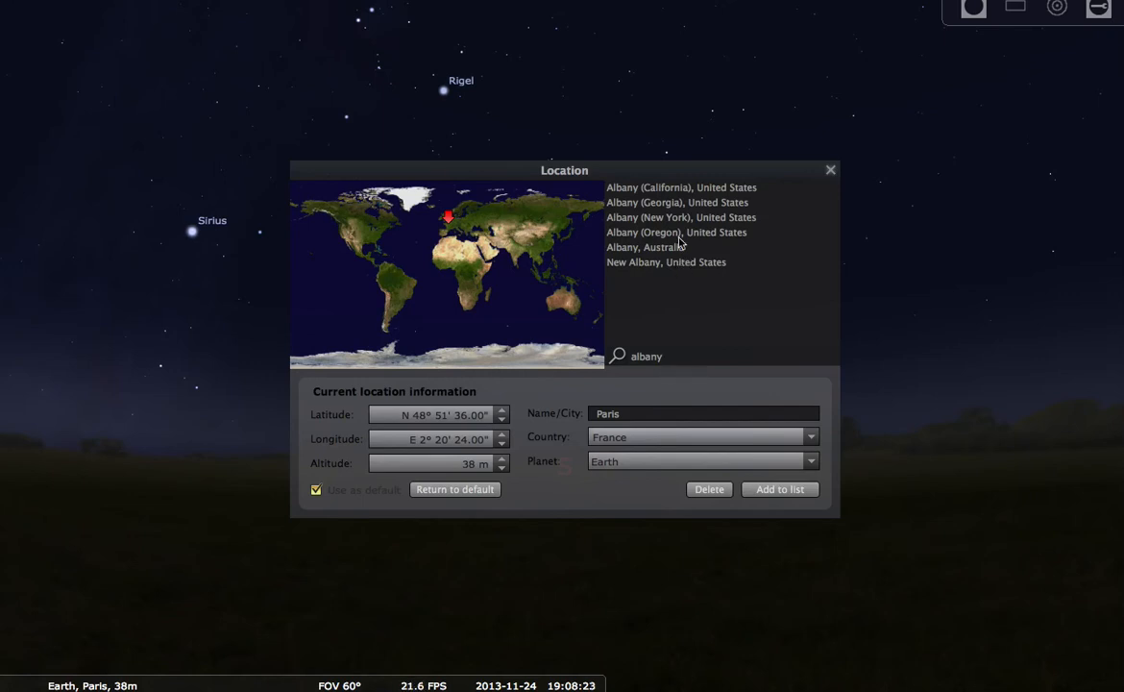
pyautogui.click(679, 219)
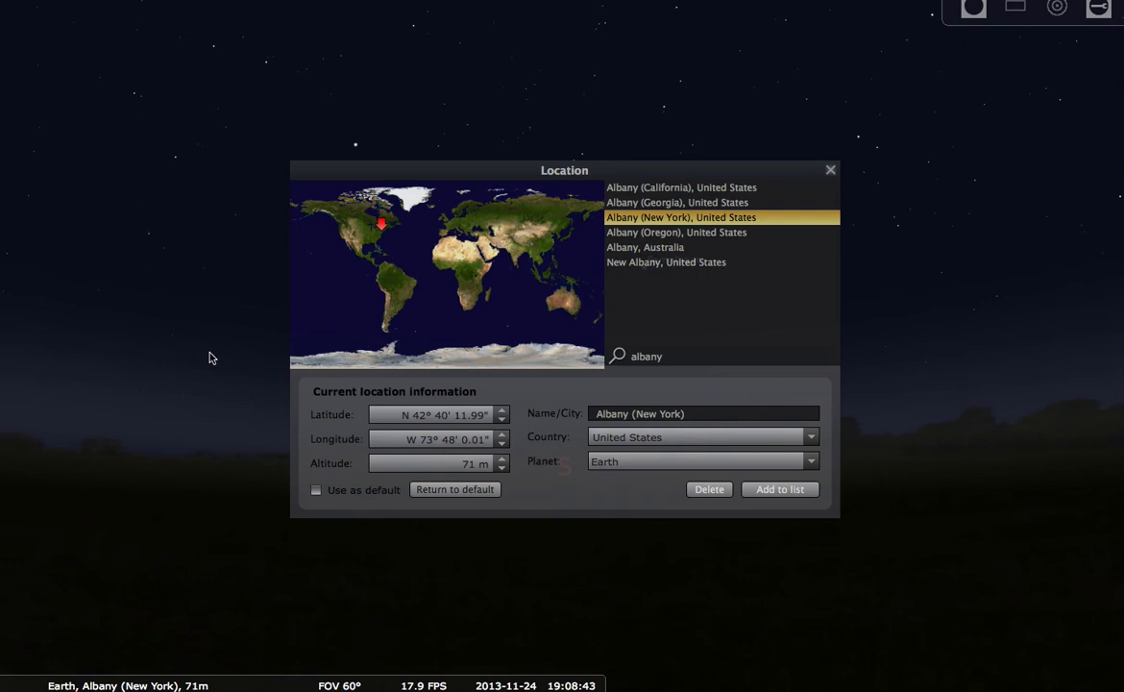
pyautogui.click(316, 492)
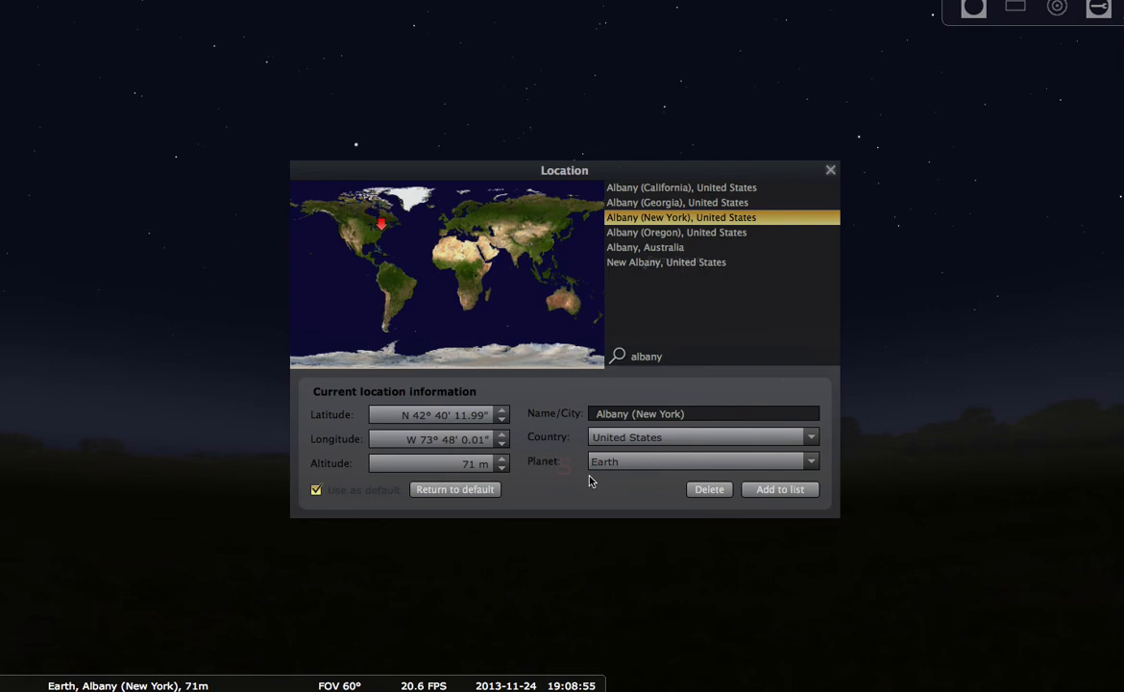
pyautogui.click(830, 171)
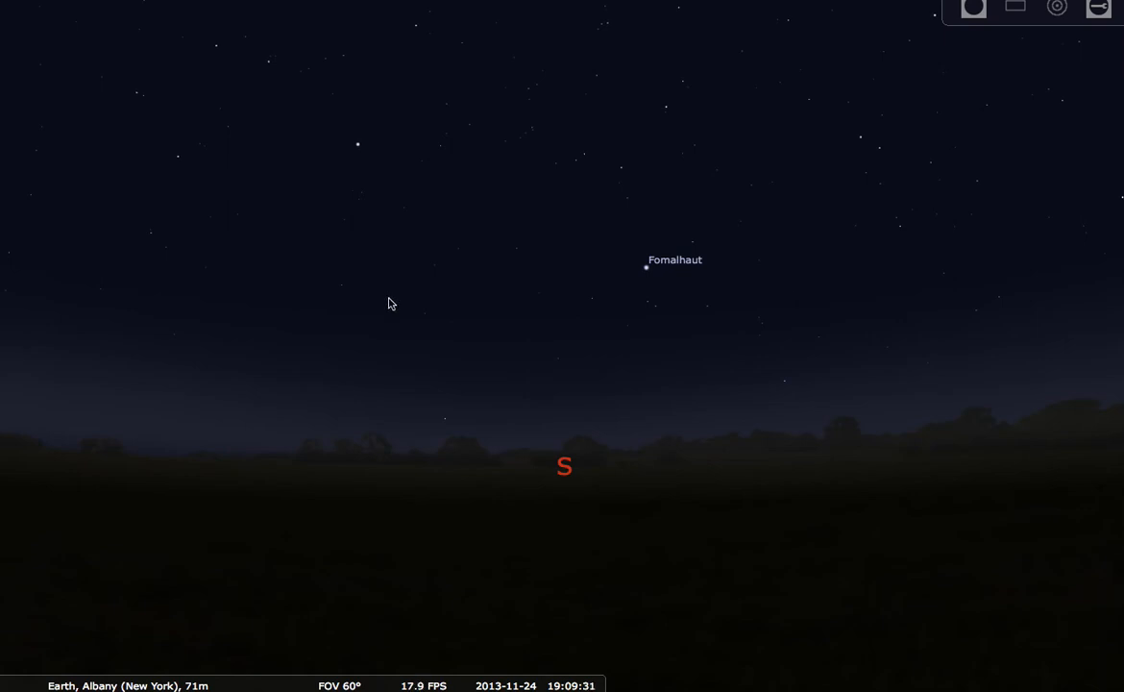
# - Open the Solar System Editor plugin's configuration and show its list of Solar System objects
pyautogui.moveTo(20, 377)
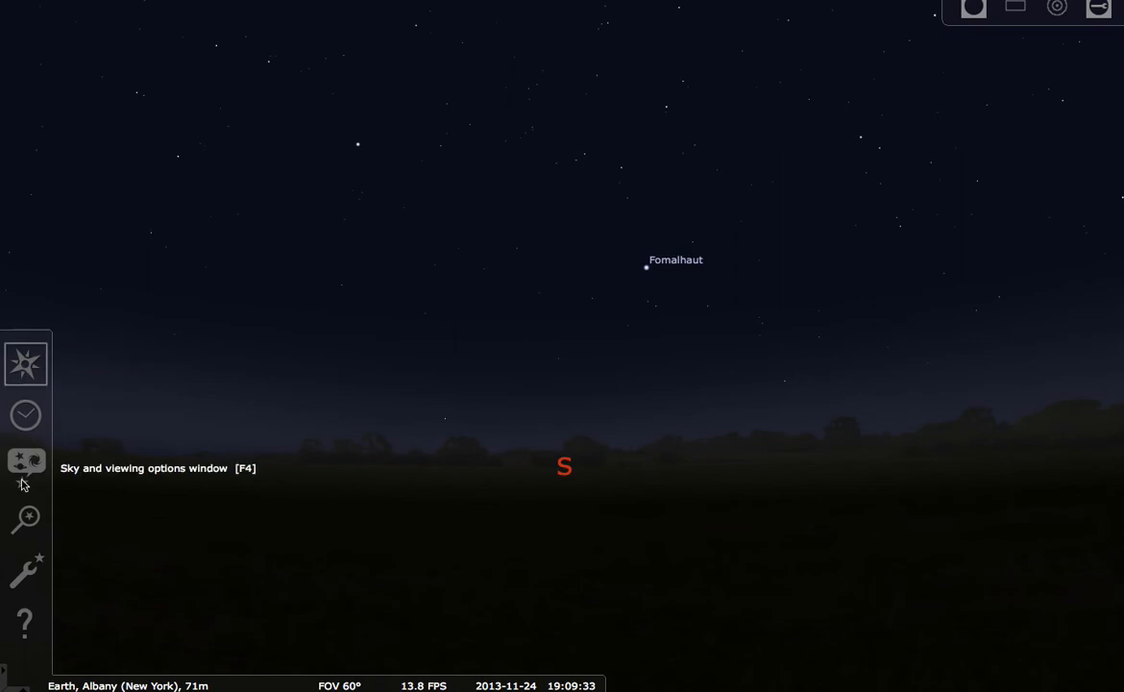
pyautogui.click(28, 573)
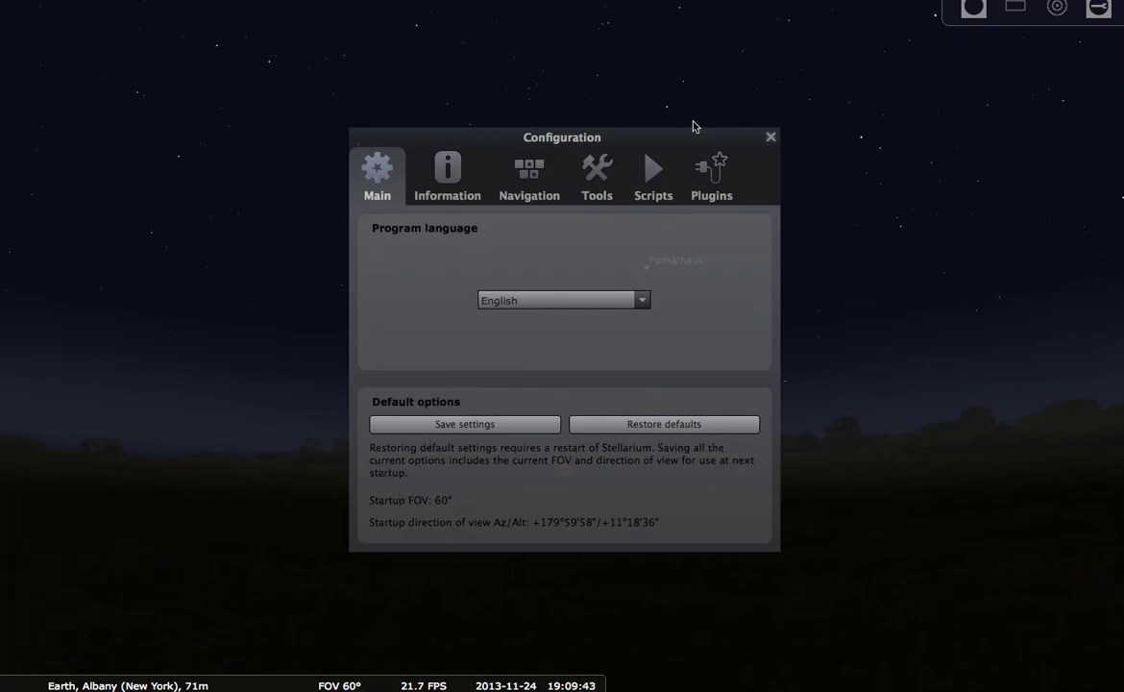
pyautogui.click(714, 183)
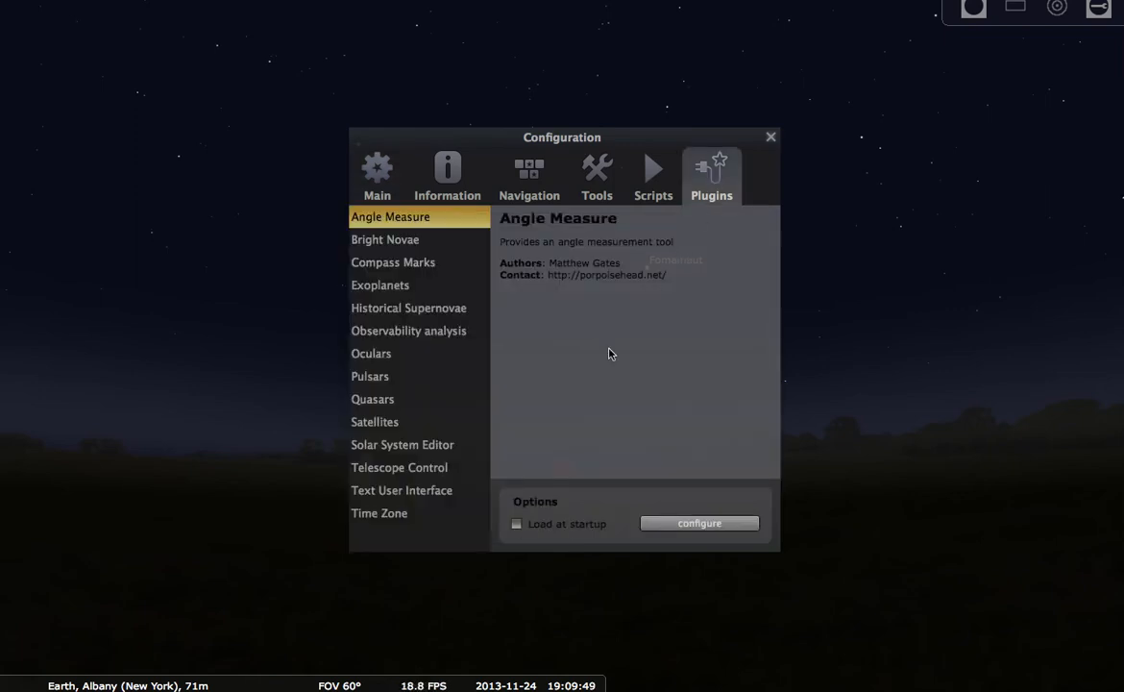
pyautogui.click(414, 451)
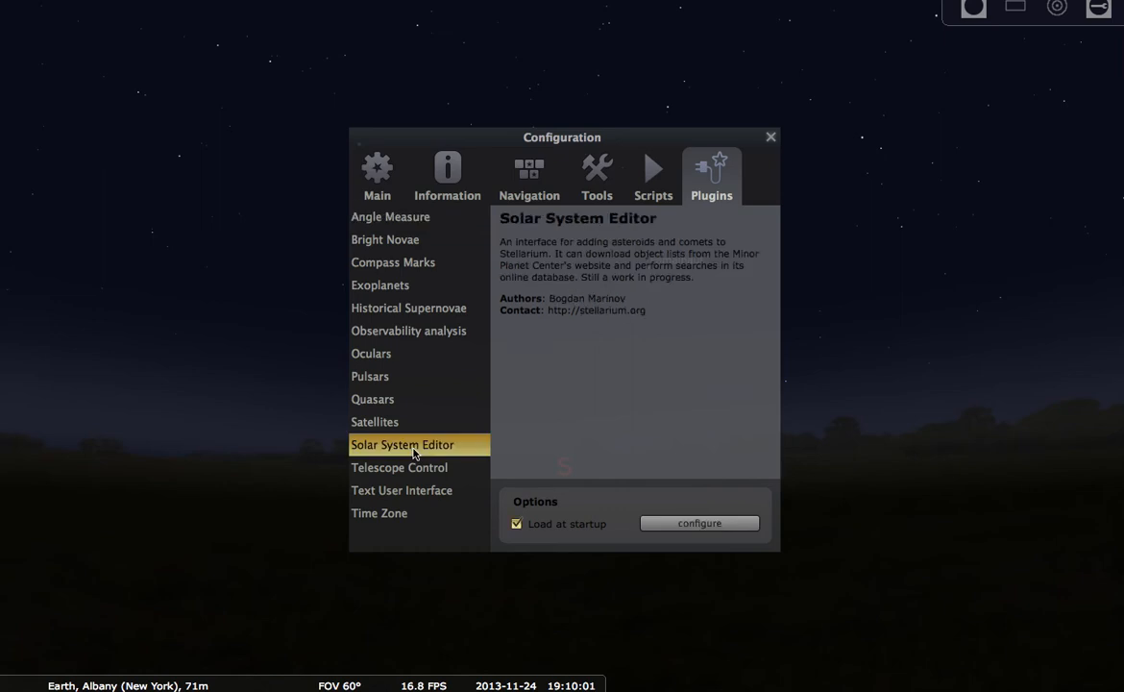
pyautogui.click(702, 524)
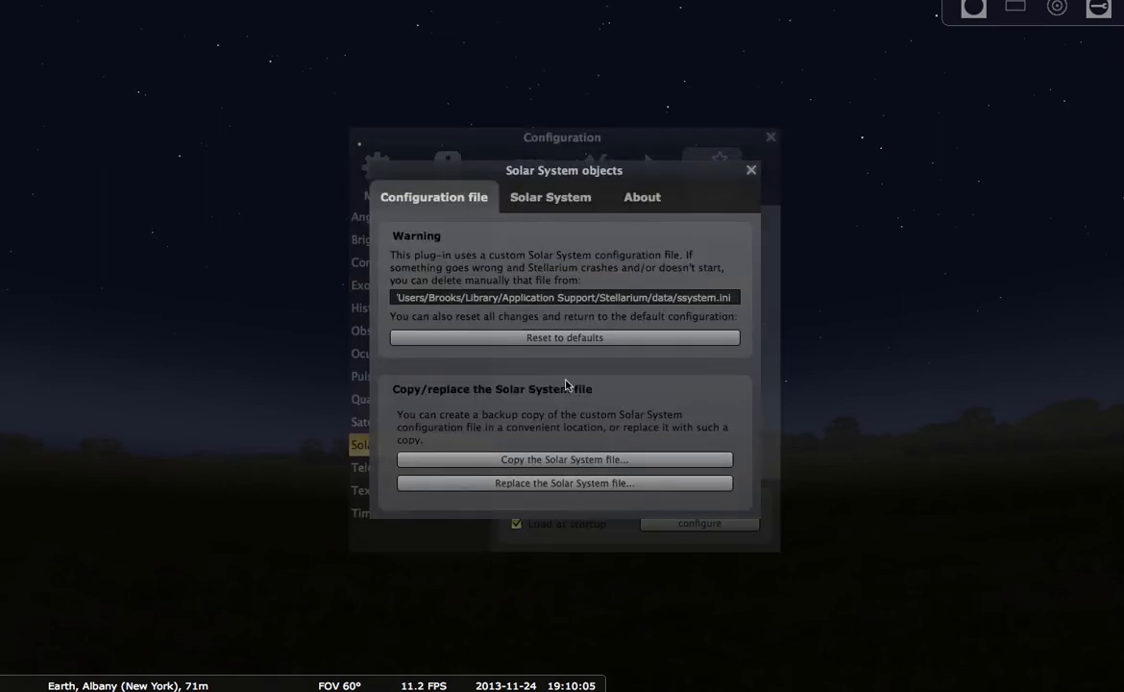
pyautogui.click(565, 202)
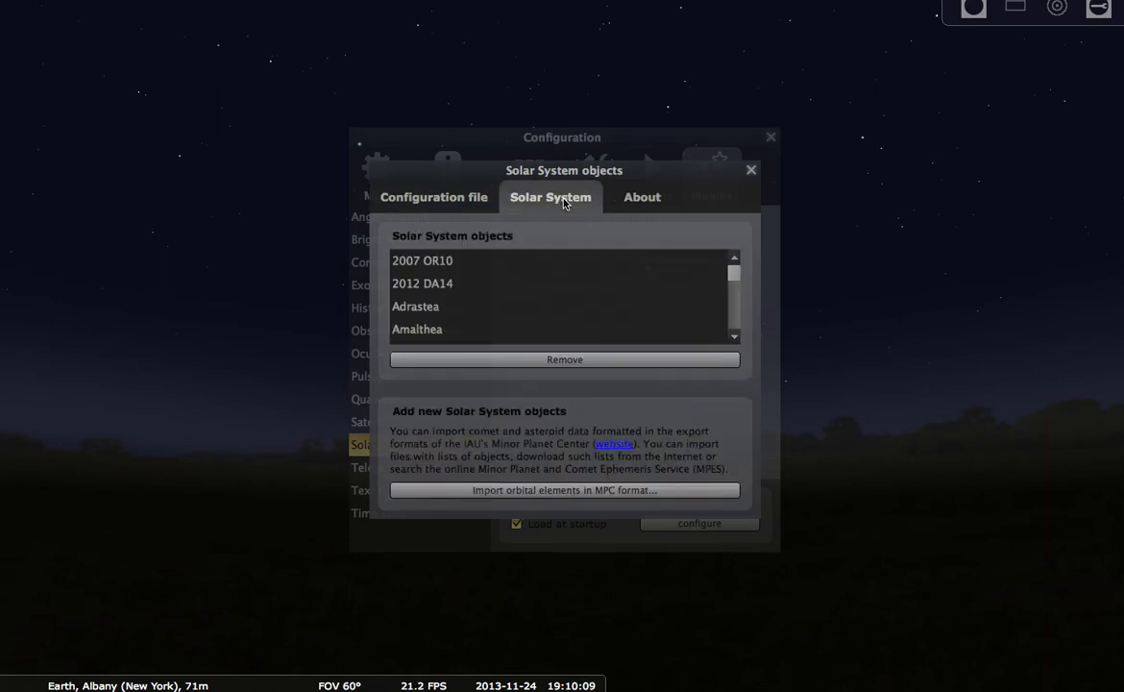
# - Find comet C/2012 S1 (ISON) in the Solar System objects list and select it
pyautogui.scroll(-10, 531, 286)
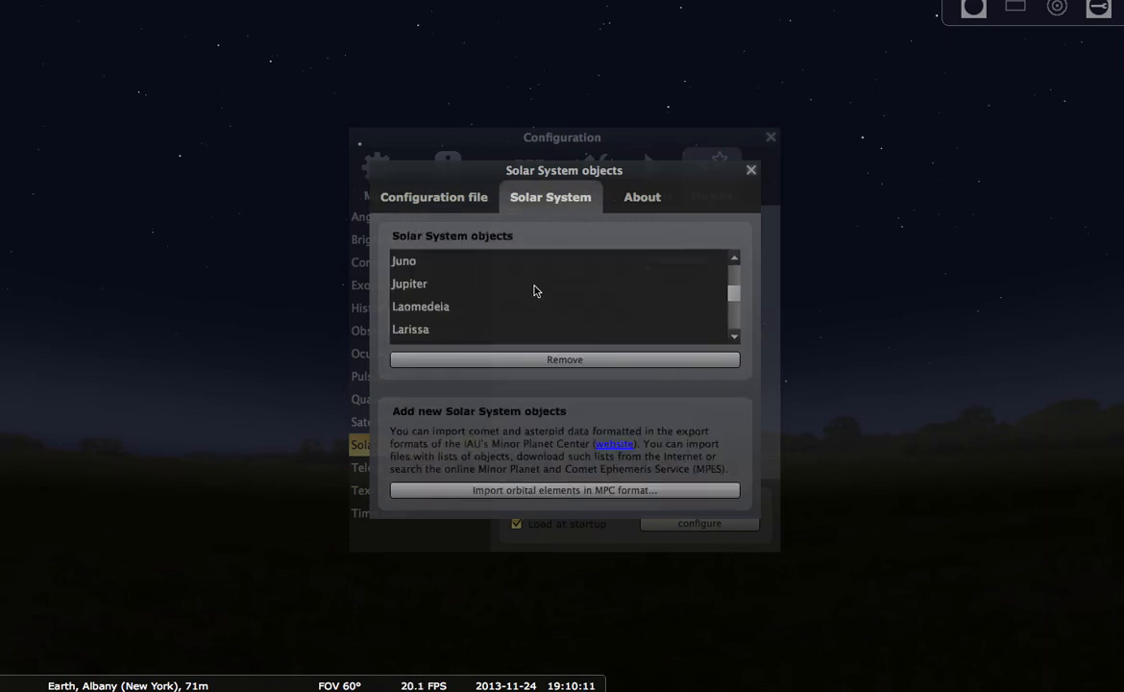
pyautogui.scroll(10, 535, 290)
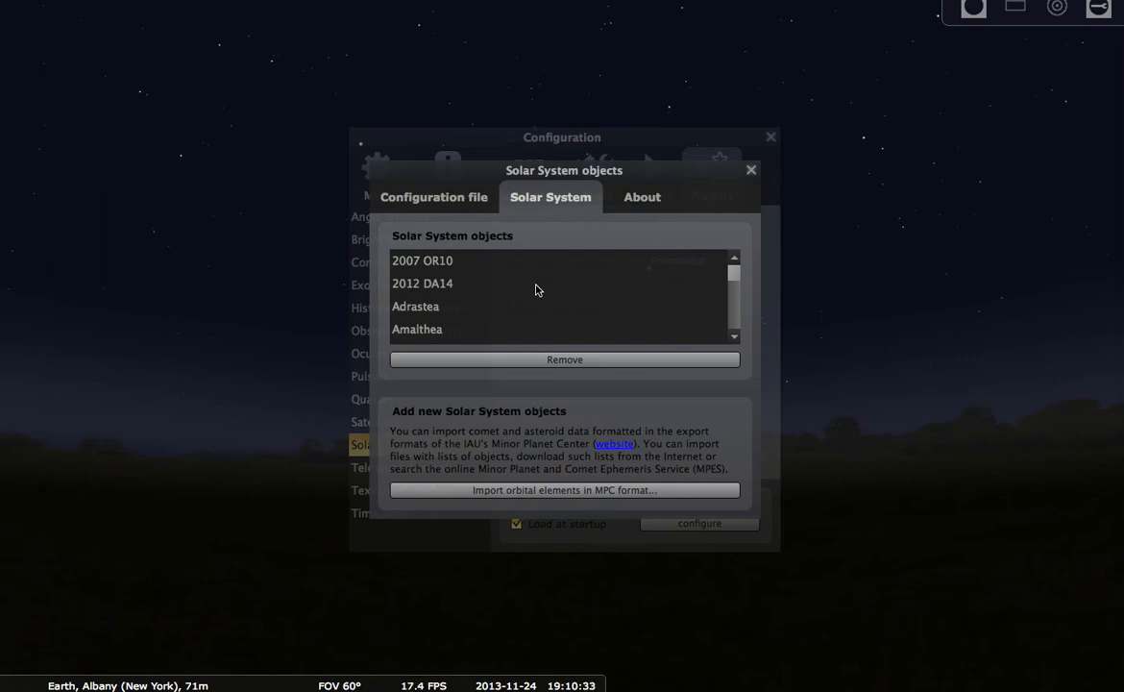
pyautogui.scroll(-3, 535, 291)
pyautogui.scroll(2, 534, 291)
pyautogui.scroll(-1, 507, 318)
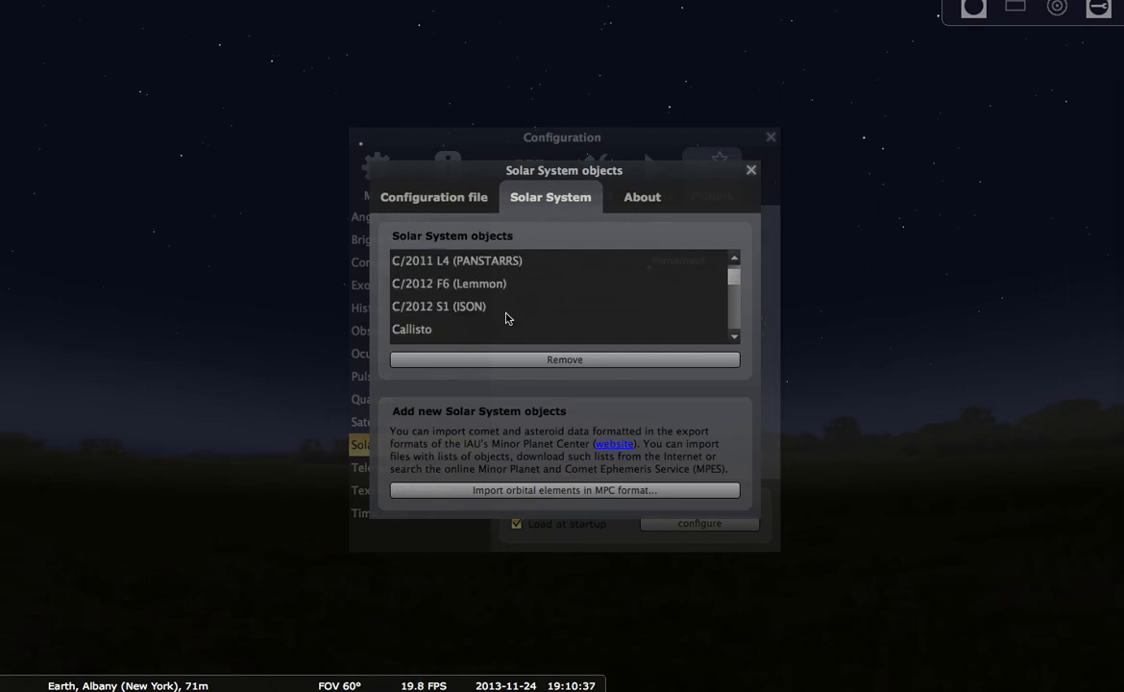
pyautogui.click(466, 308)
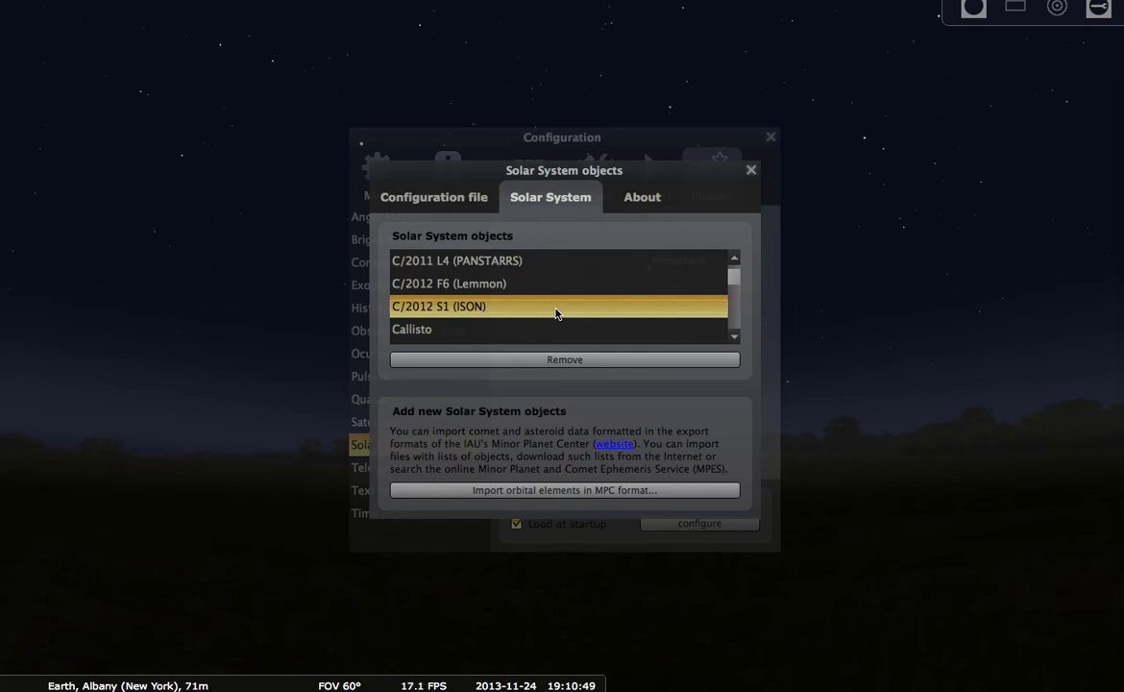
# - Look through the rest of the Solar System objects list and return to its beginning
pyautogui.scroll(-12, 555, 313)
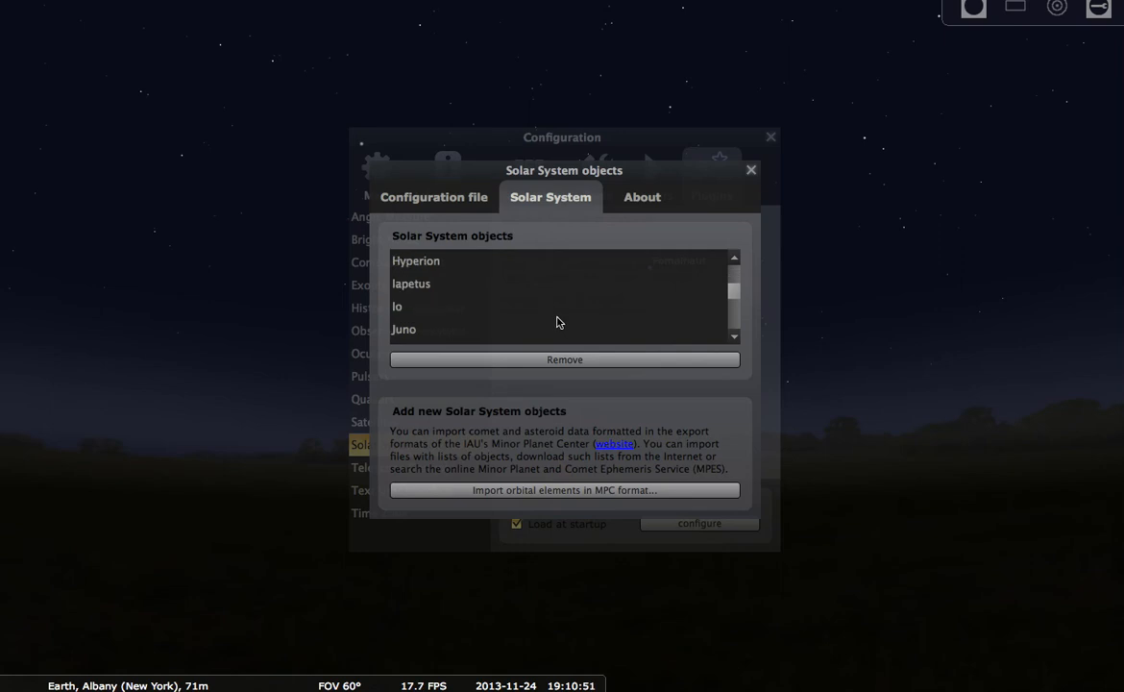
pyautogui.scroll(-2, 558, 325)
pyautogui.moveTo(735, 313); pyautogui.dragTo(735, 258)
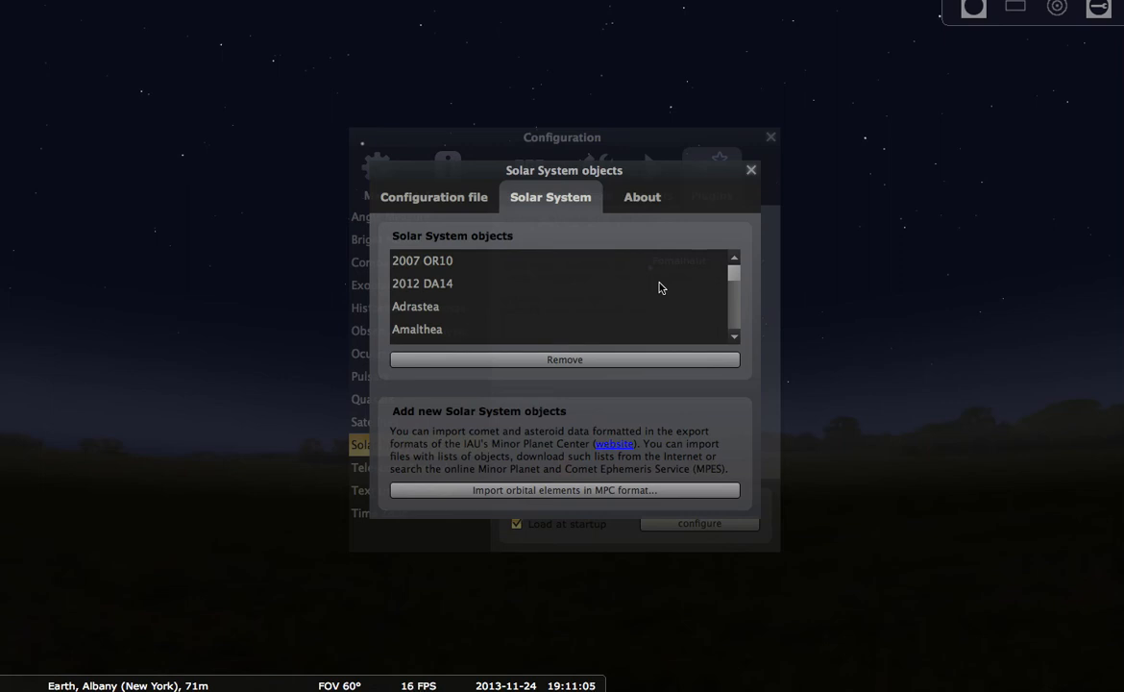
pyautogui.scroll(-15, 454, 271)
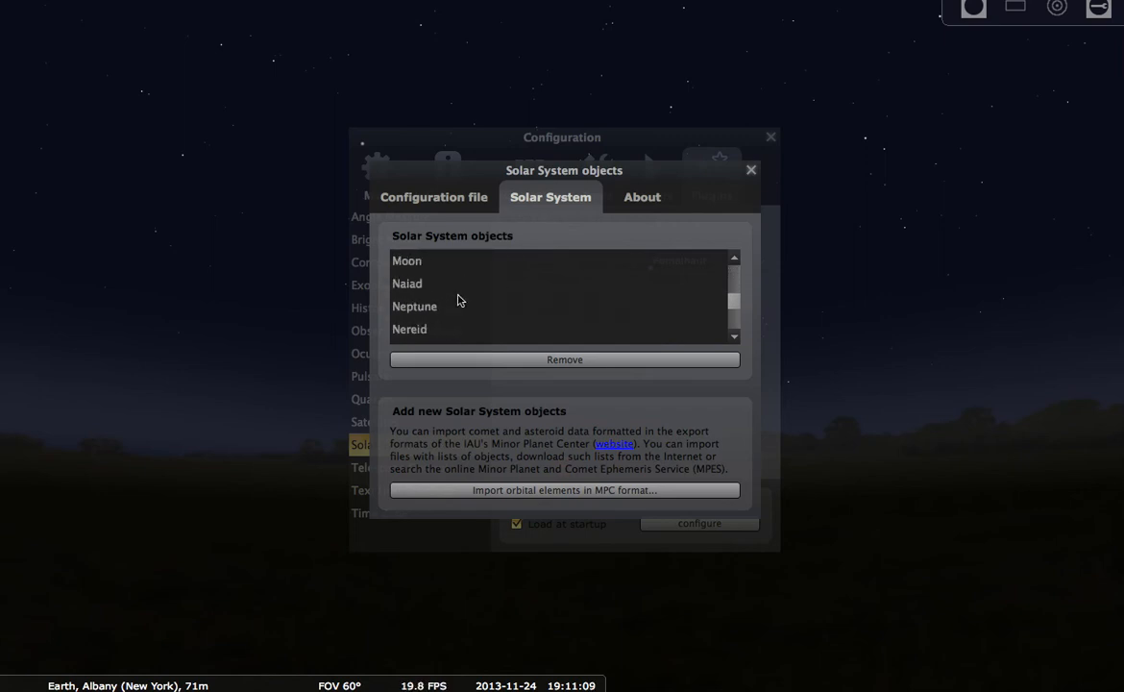
pyautogui.scroll(-6, 453, 301)
pyautogui.scroll(1, 452, 305)
pyautogui.scroll(12, 452, 307)
pyautogui.scroll(1, 452, 299)
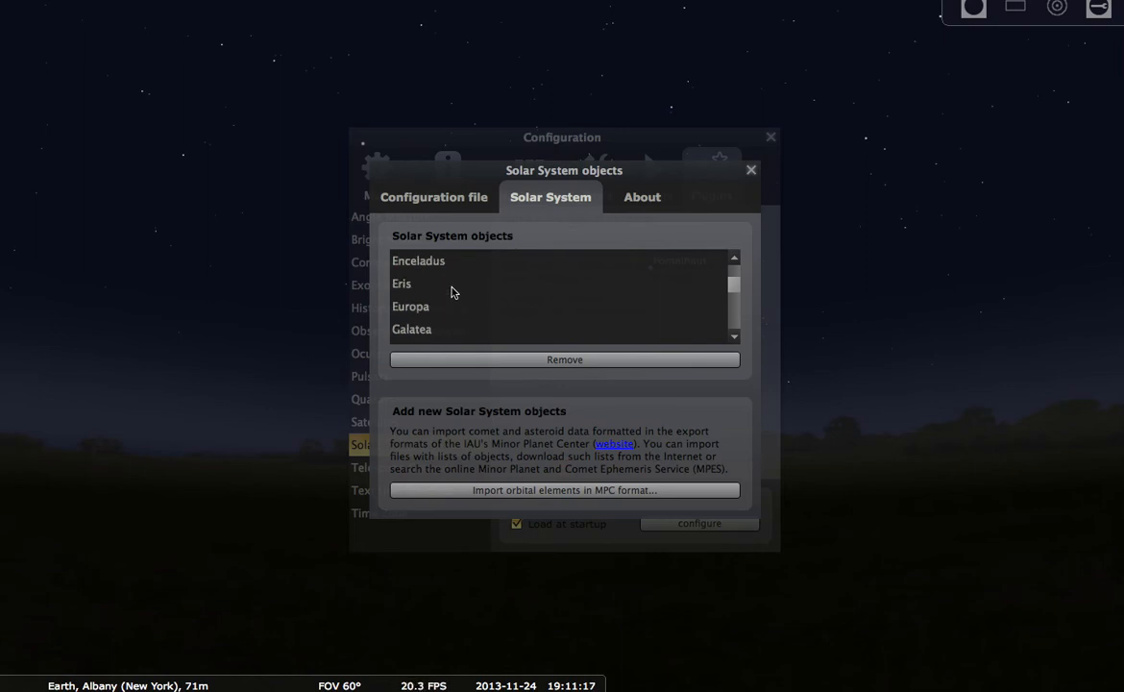
pyautogui.scroll(3, 451, 293)
pyautogui.scroll(3, 452, 292)
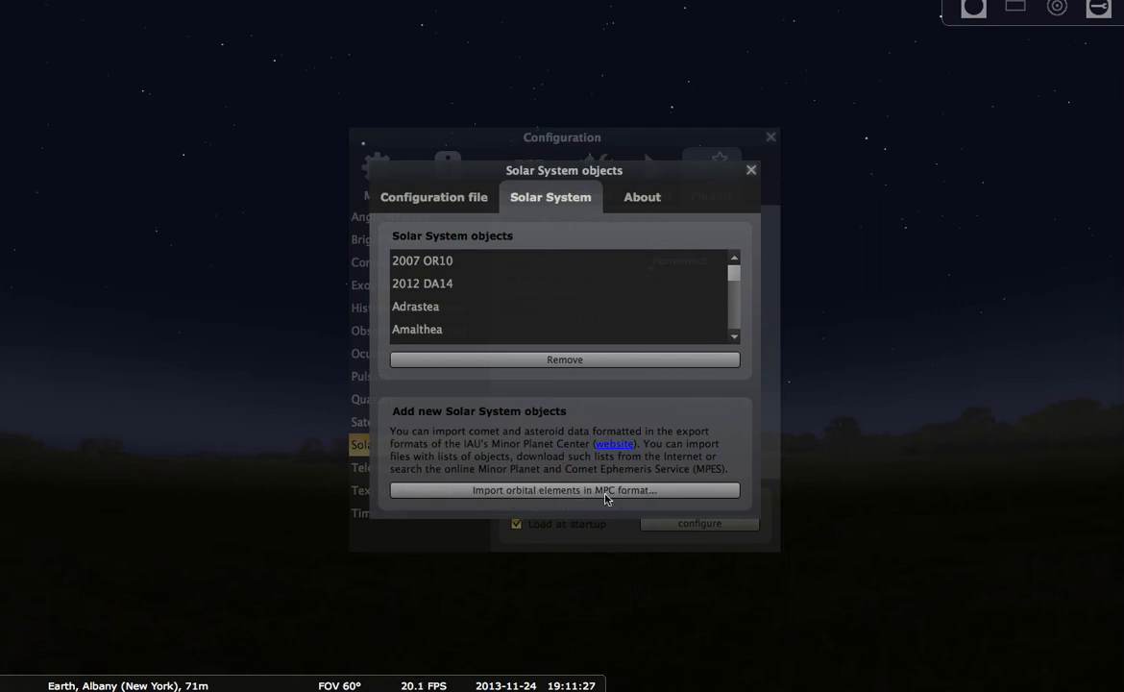
# - Retrieve comet orbital elements in MPC format from the online source "MPC's list of observable comets"
pyautogui.click(575, 491)
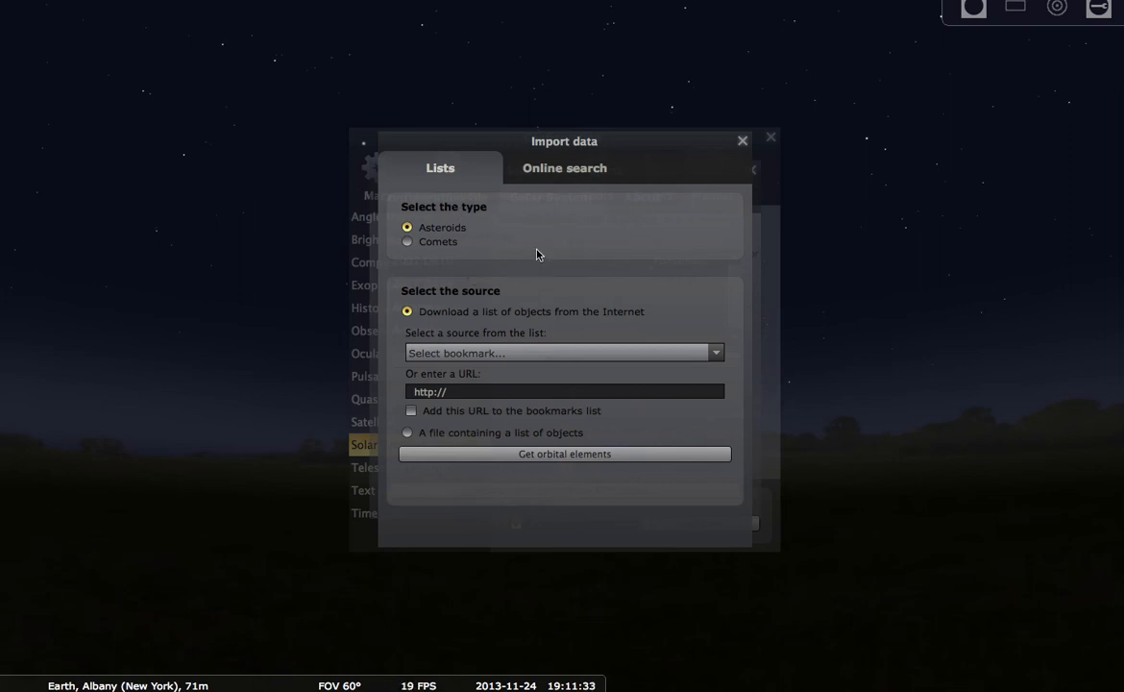
pyautogui.click(407, 243)
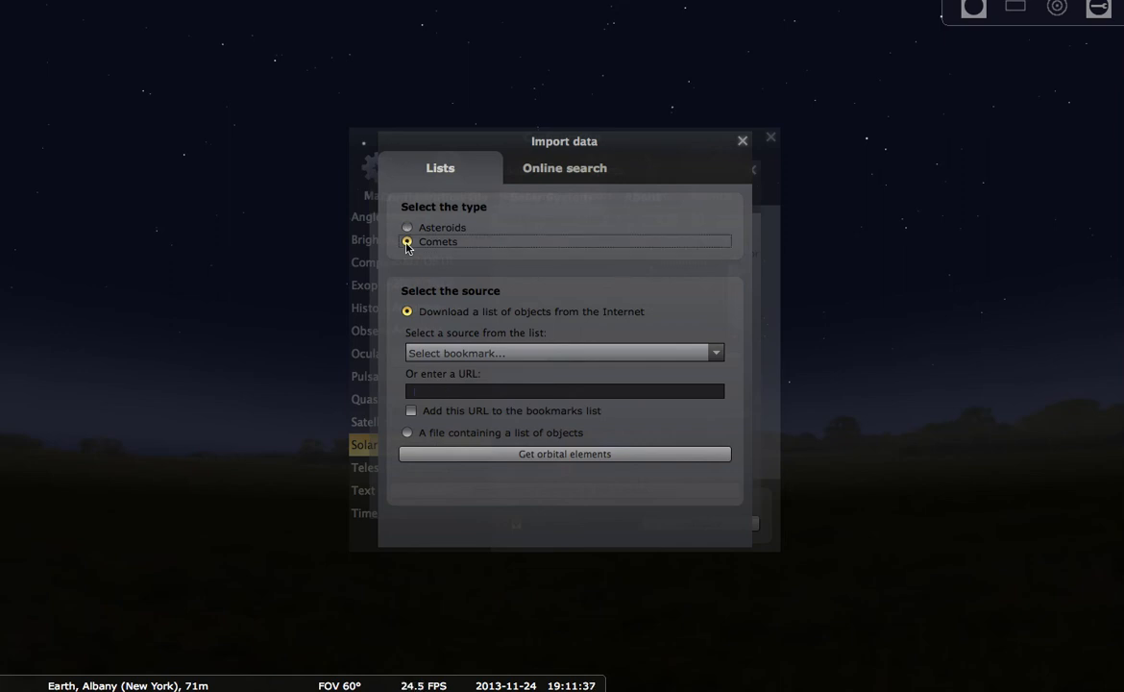
pyautogui.click(549, 360)
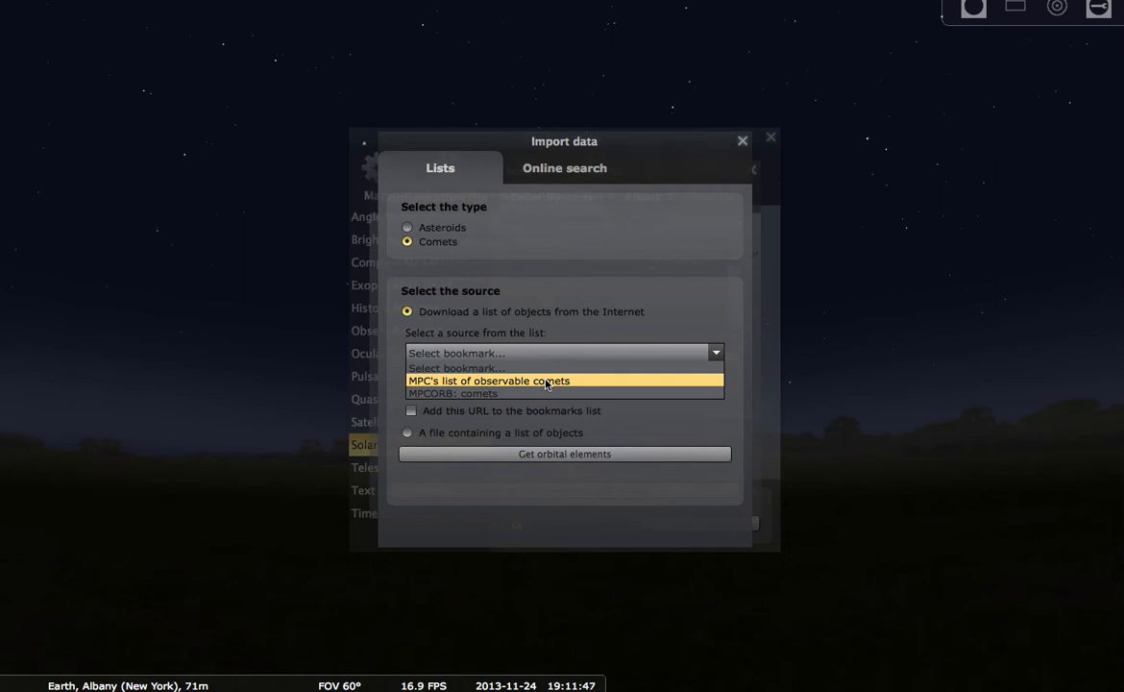
pyautogui.click(546, 381)
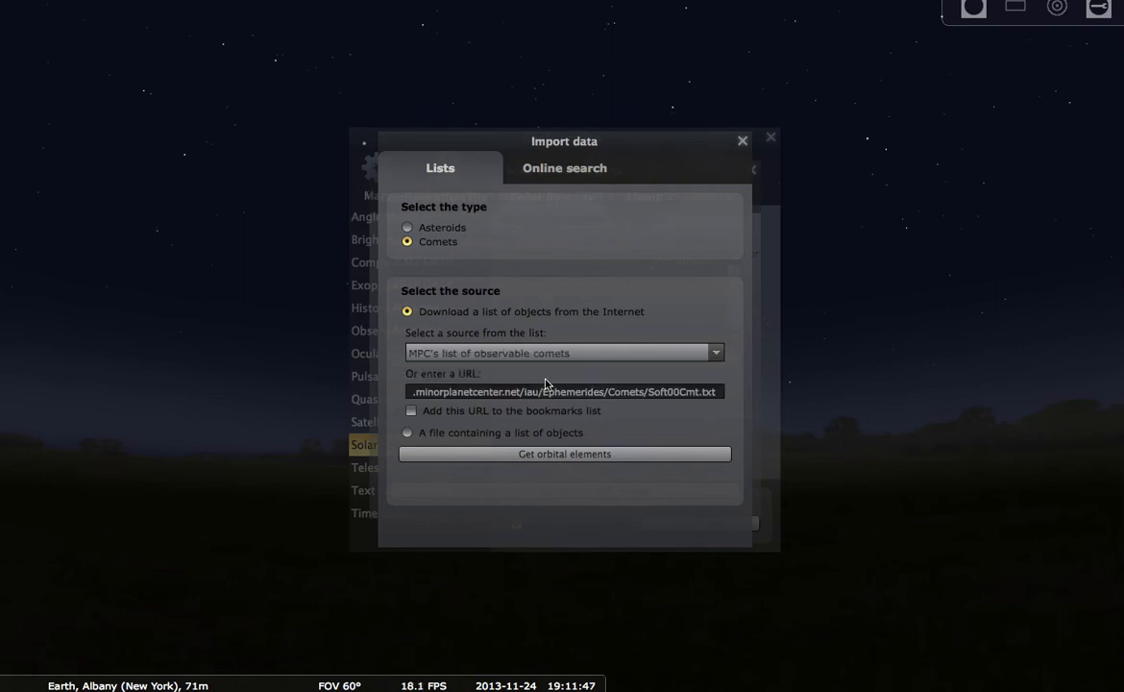
pyautogui.click(565, 454)
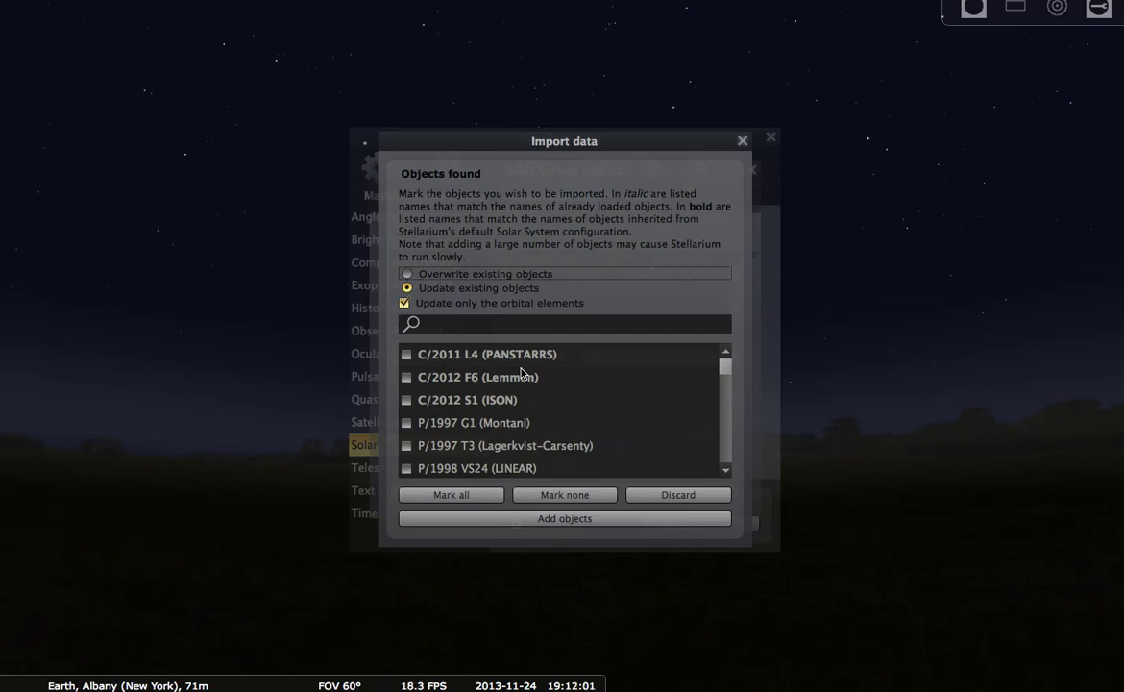
# - Mark comet 2P/Encke among the found objects, add it to the Solar System, and close the import and Solar System objects dialogs
pyautogui.scroll(-1, 521, 372)
pyautogui.scroll(-2, 521, 373)
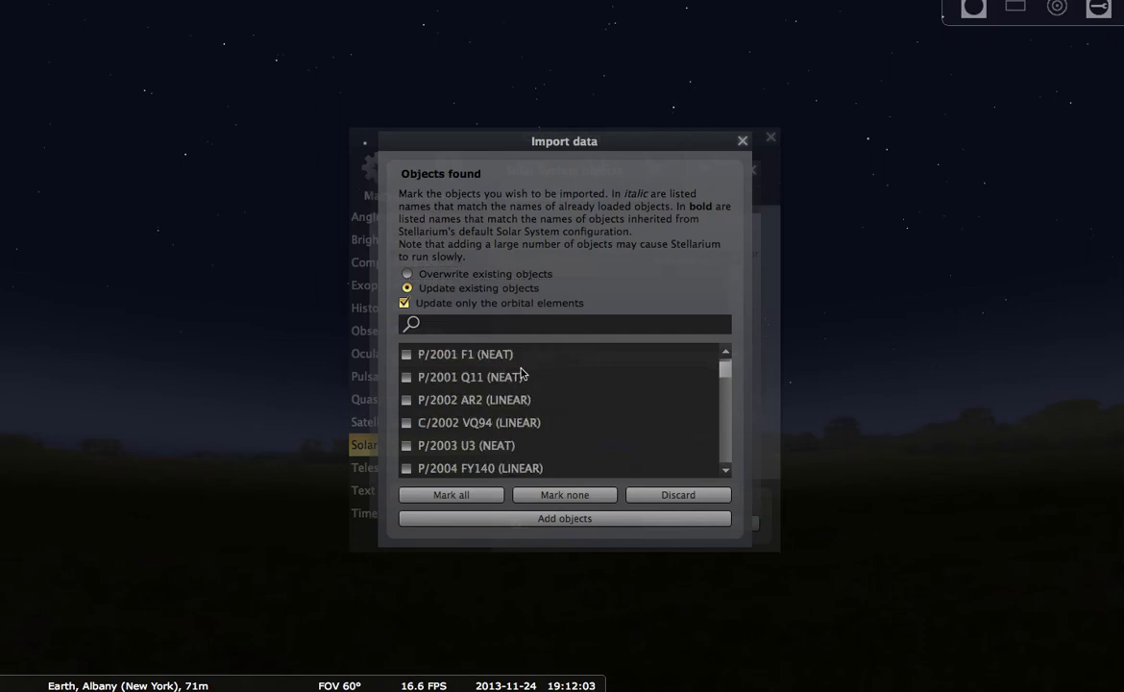
pyautogui.scroll(-2, 521, 373)
pyautogui.scroll(4, 521, 373)
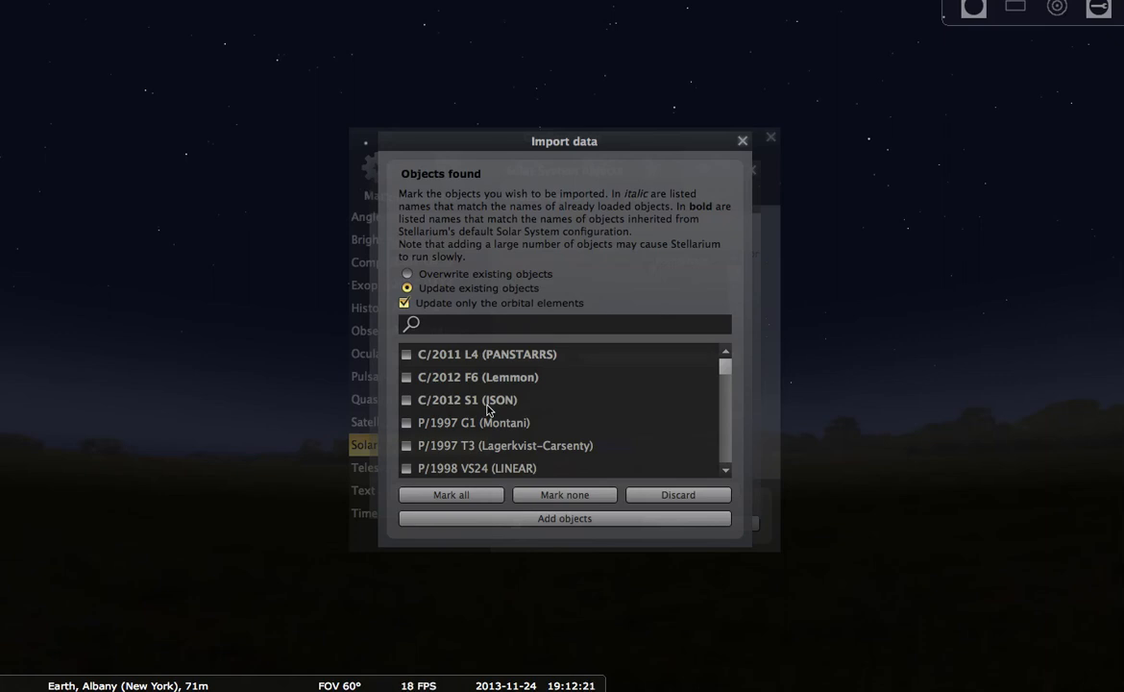
pyautogui.scroll(-8, 487, 409)
pyautogui.scroll(-10, 487, 409)
pyautogui.scroll(-10, 487, 408)
pyautogui.scroll(-10, 487, 408)
pyautogui.scroll(2, 487, 408)
pyautogui.scroll(-1, 487, 408)
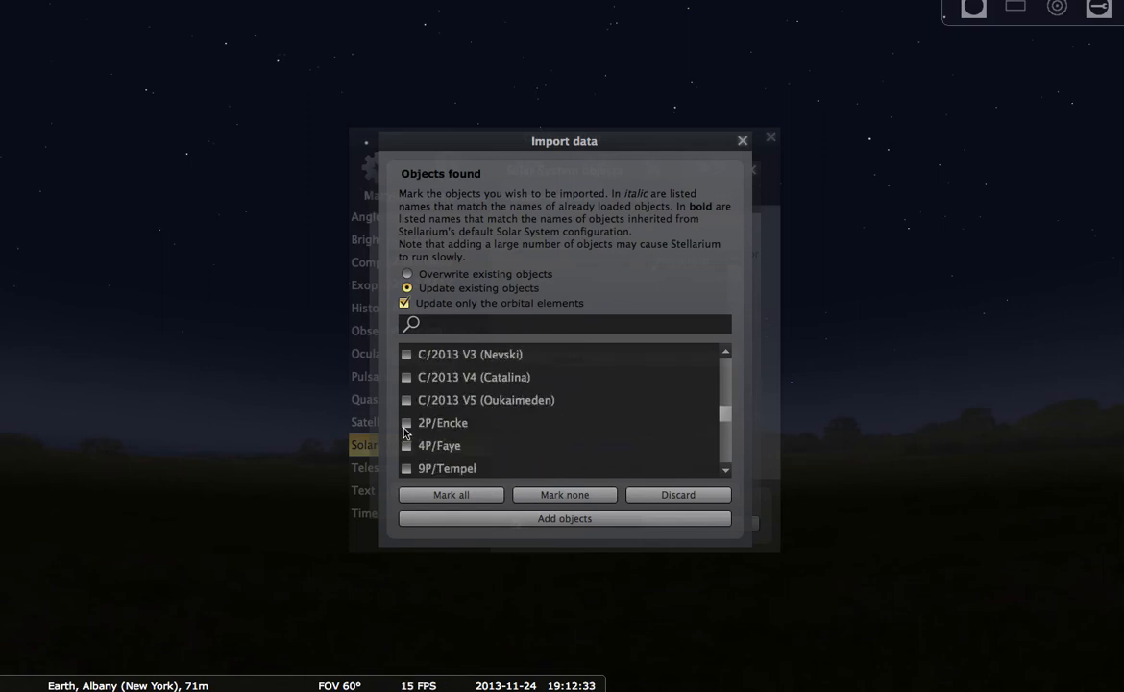
pyautogui.click(405, 425)
pyautogui.click(579, 521)
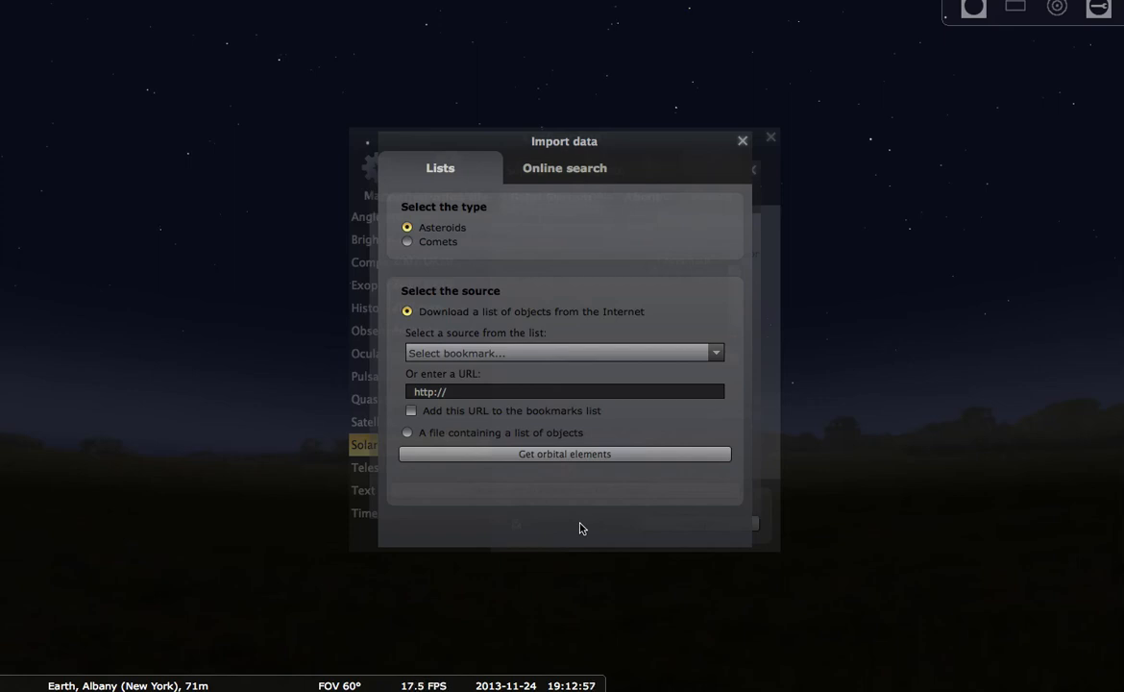
pyautogui.click(743, 141)
pyautogui.click(752, 171)
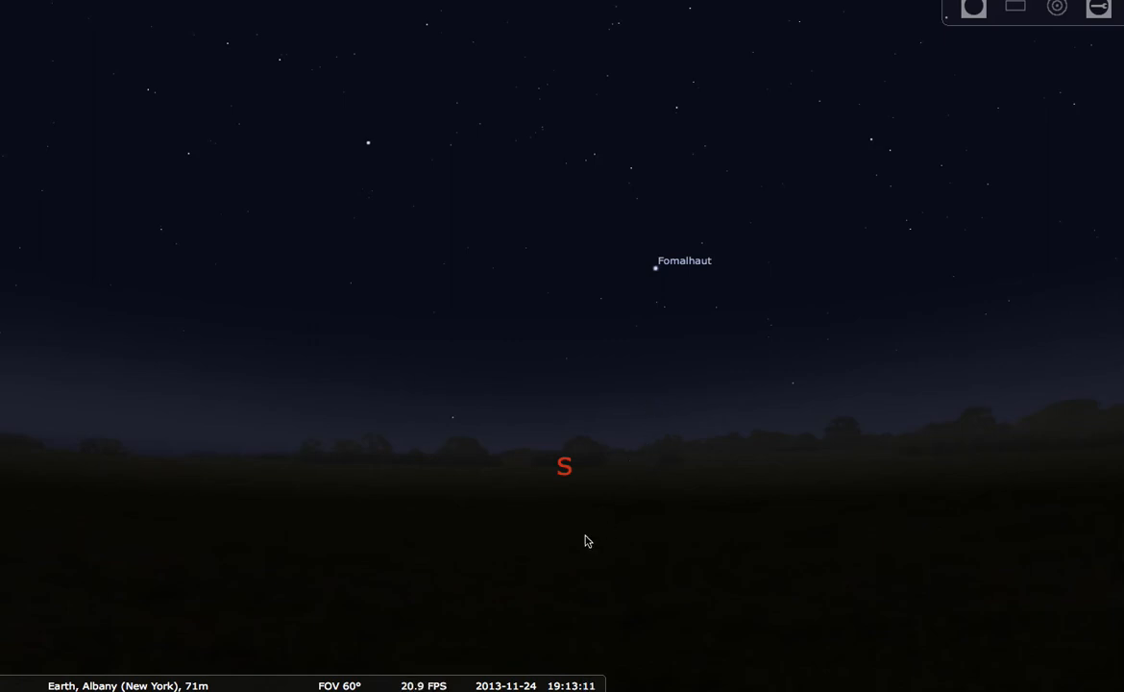
# - Quit Stellarium and start it again so the imported comet is loaded
pyautogui.moveTo(211, 678)
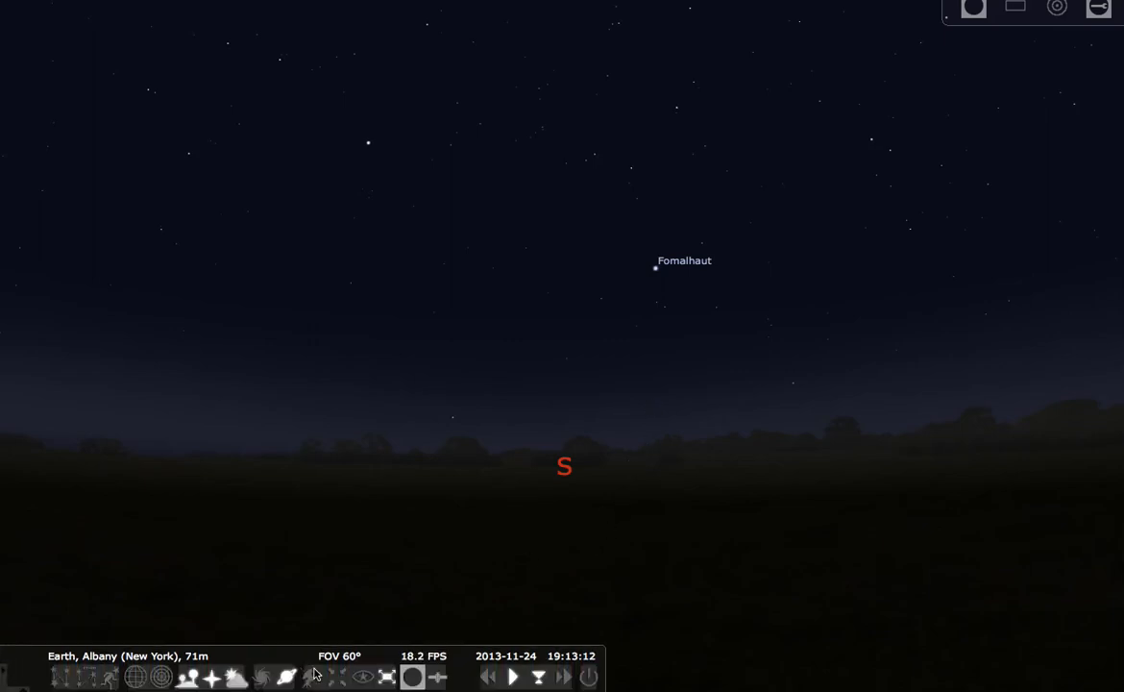
pyautogui.click(588, 678)
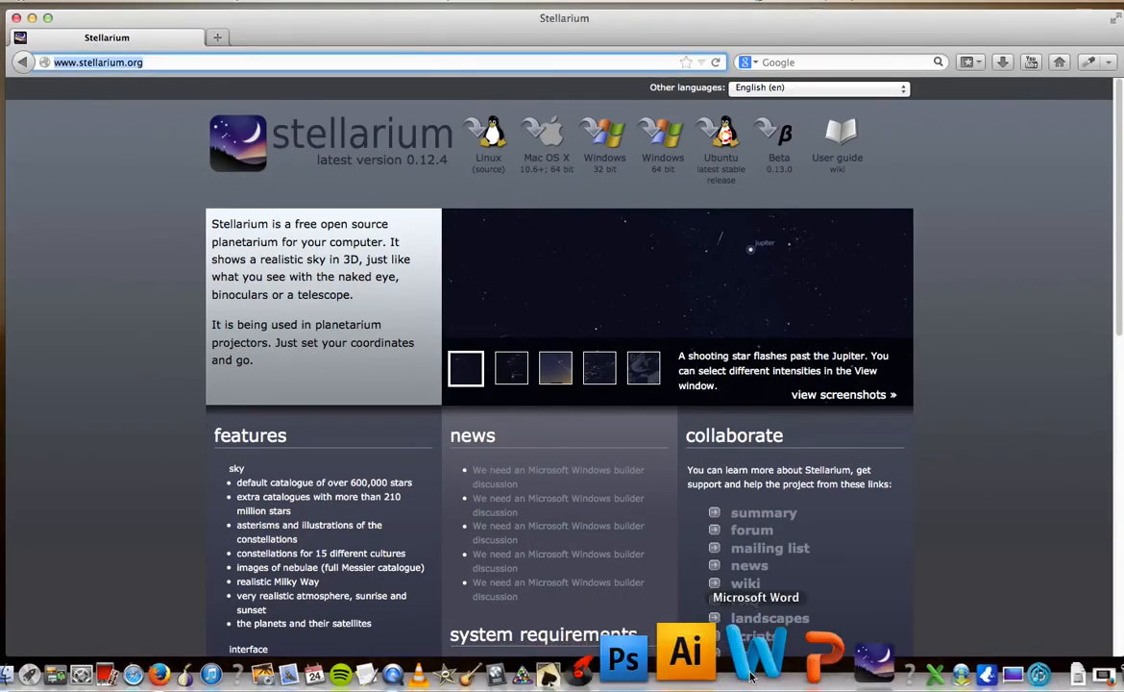
pyautogui.click(790, 673)
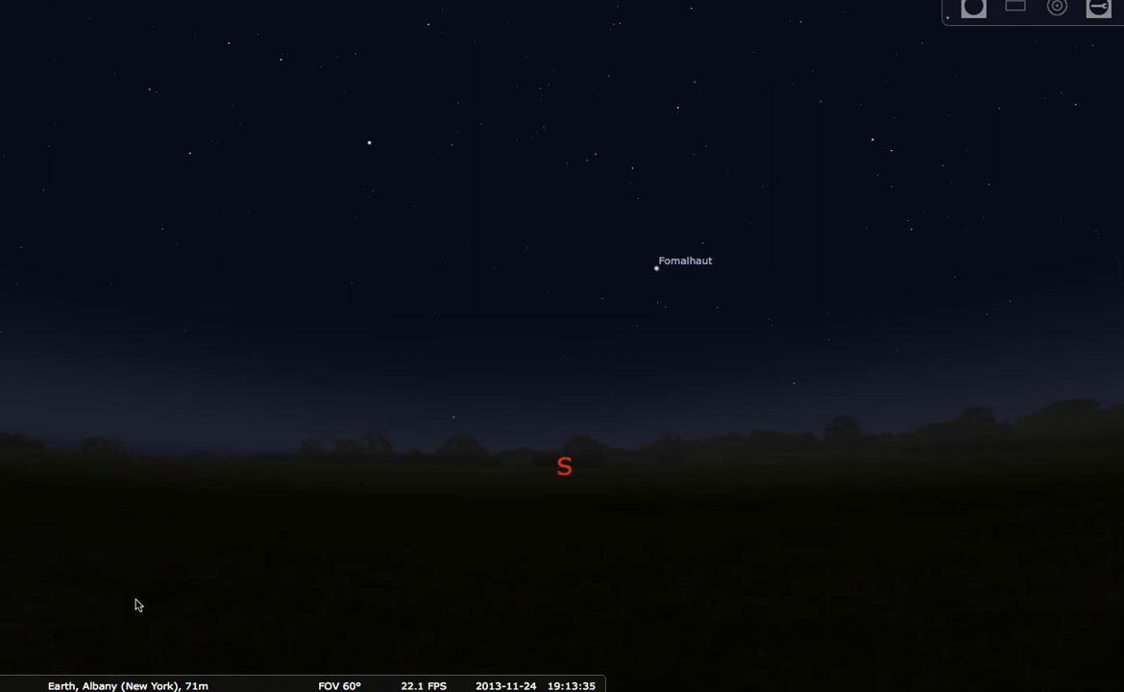
# - Search the sky objects for "2p" and center the view on comet 2P/Encke
pyautogui.moveTo(96, 670)
pyautogui.moveTo(26, 518)
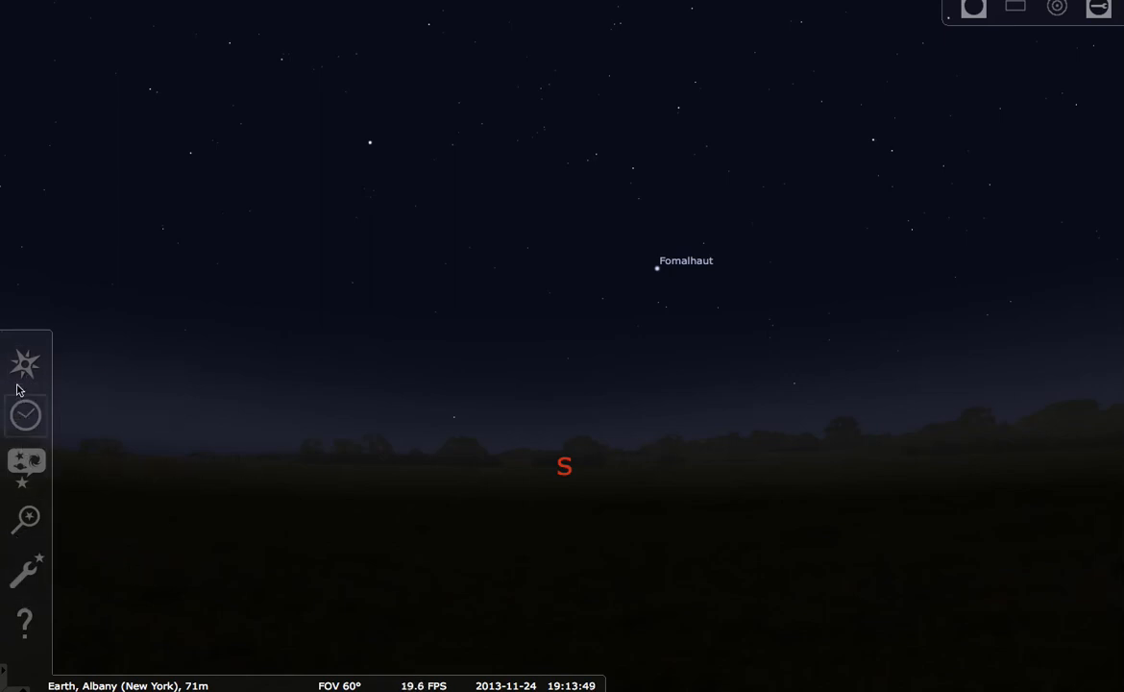
pyautogui.click(27, 521)
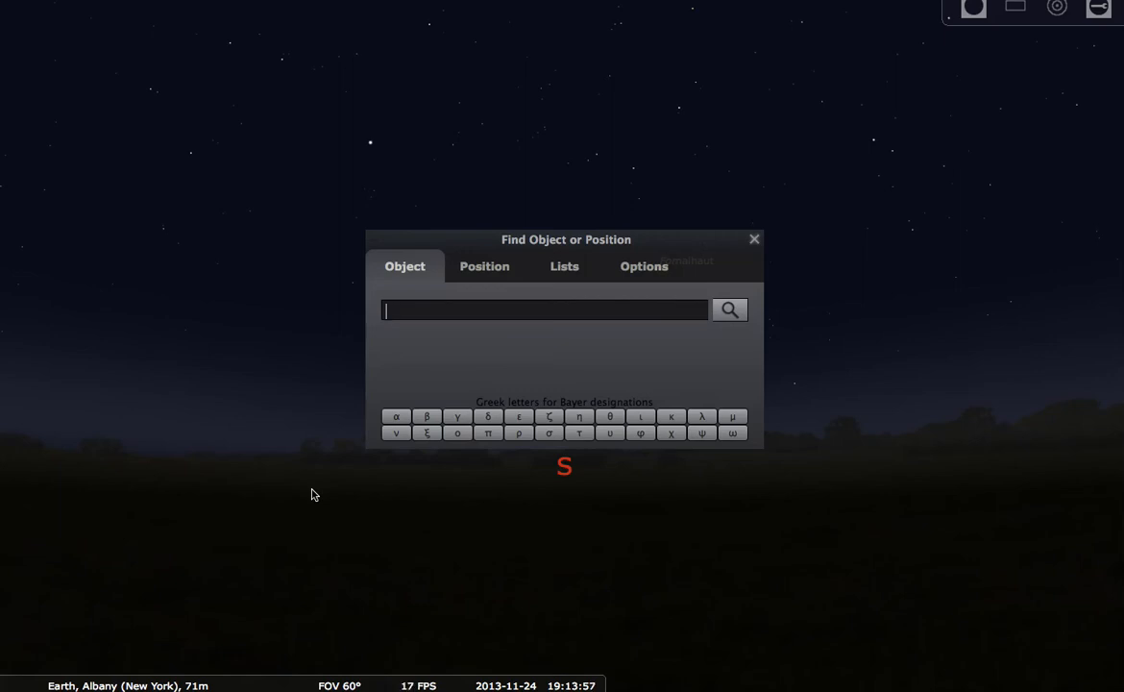
pyautogui.write('2p')
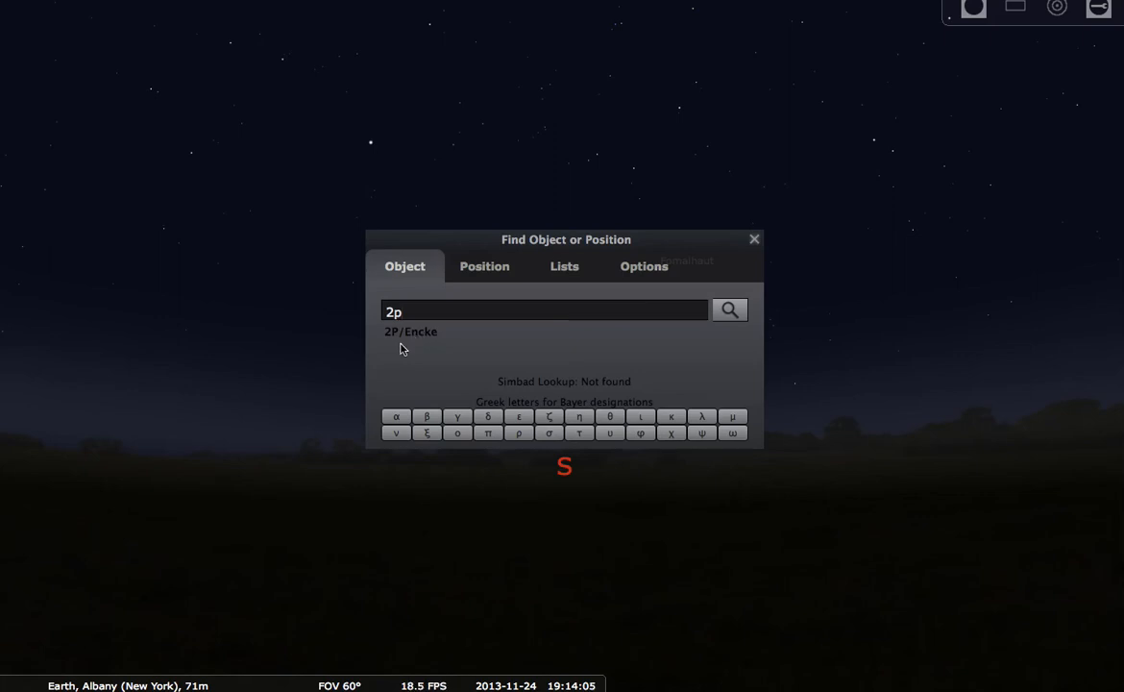
pyautogui.click(730, 311)
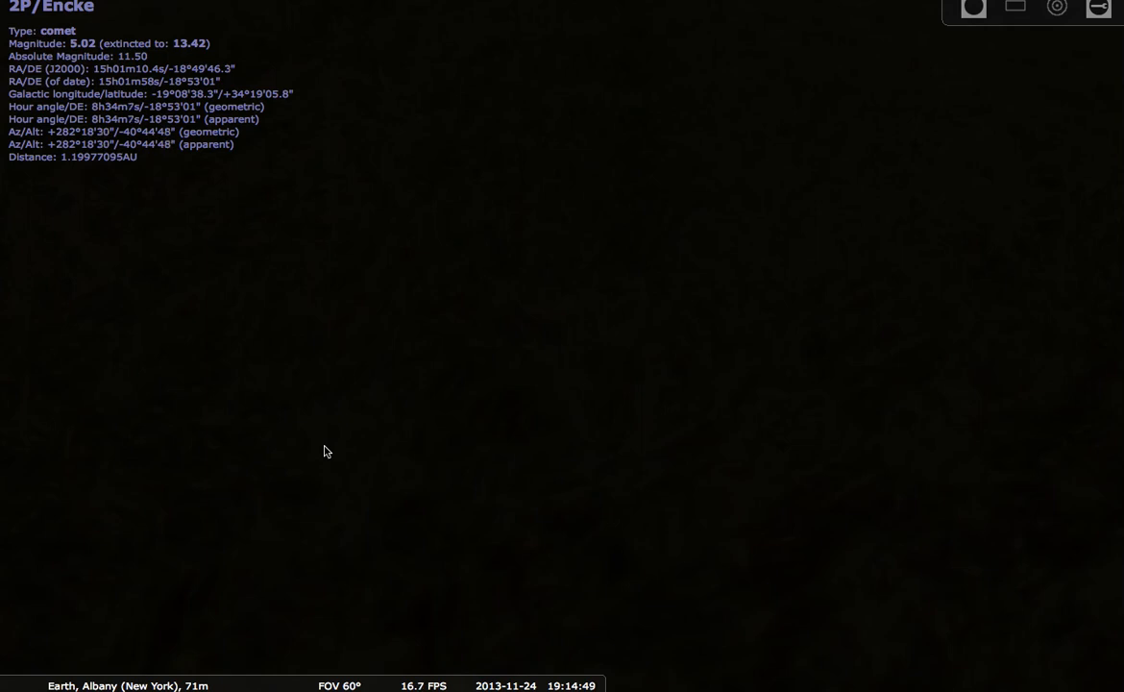
# - Turn off the ground and the atmosphere to reveal comet 2P/Encke below the horizon
pyautogui.moveTo(263, 665)
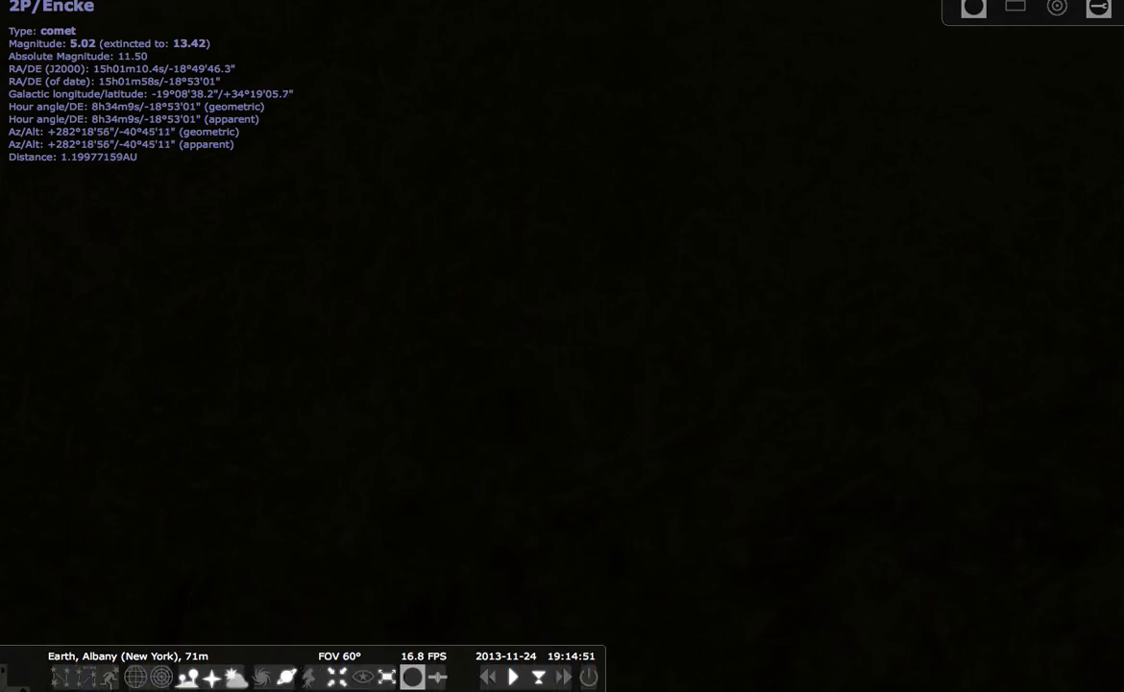
pyautogui.click(187, 678)
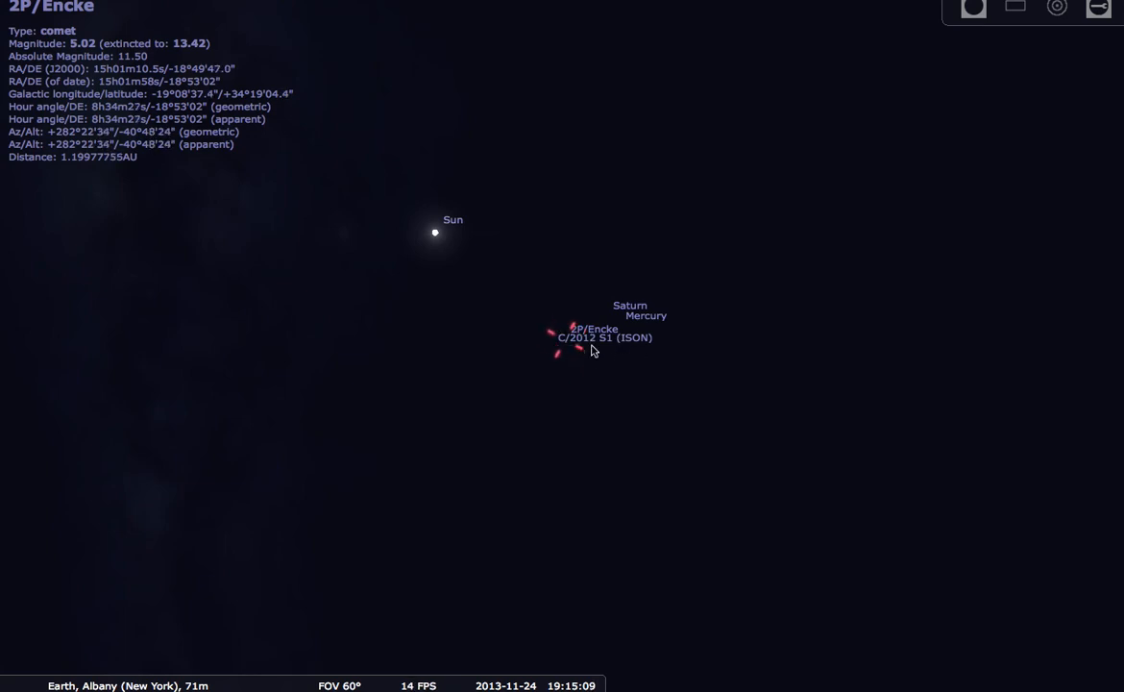
pyautogui.scroll(1, 599, 365)
pyautogui.scroll(3, 599, 368)
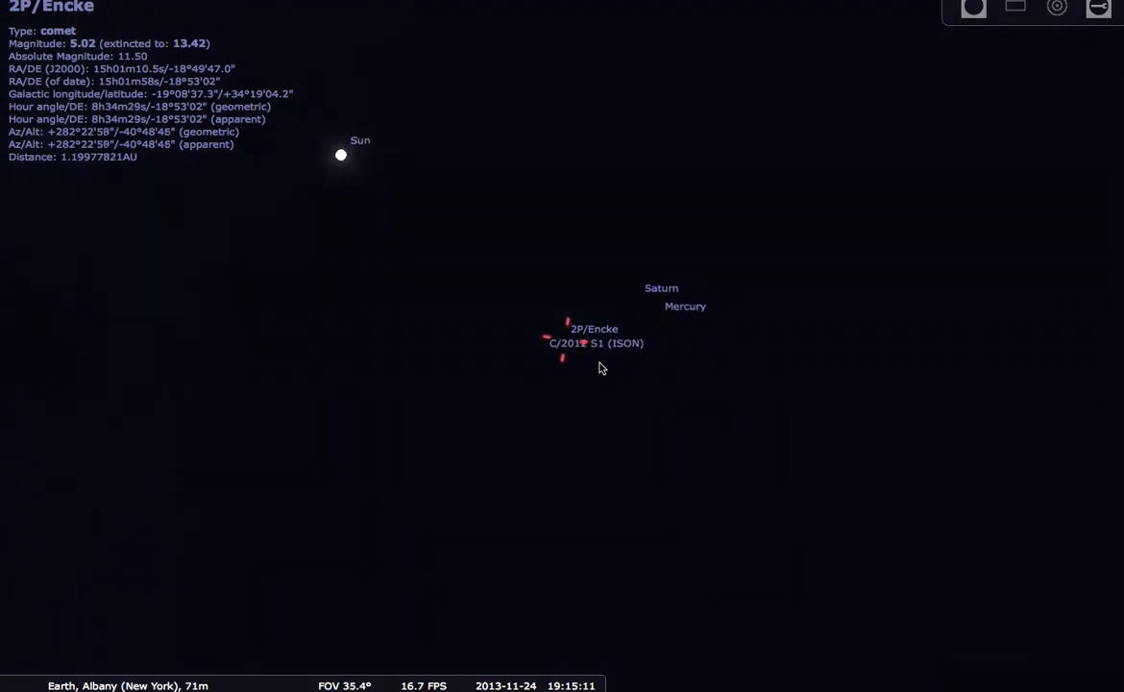
pyautogui.scroll(2, 603, 369)
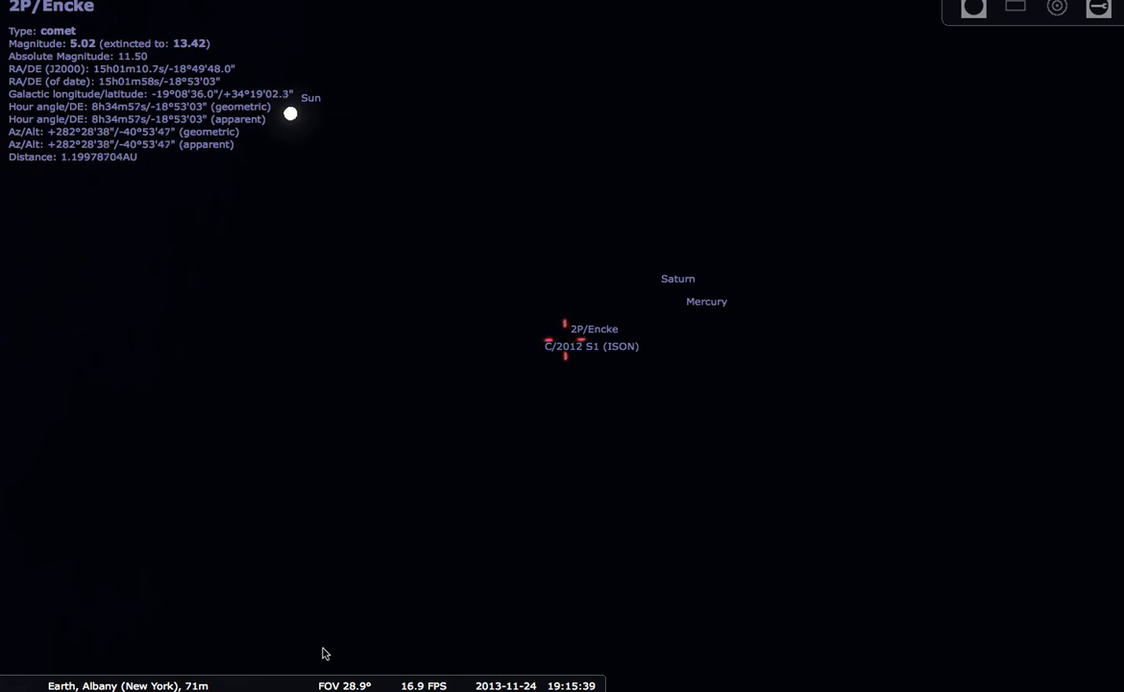
pyautogui.moveTo(329, 672)
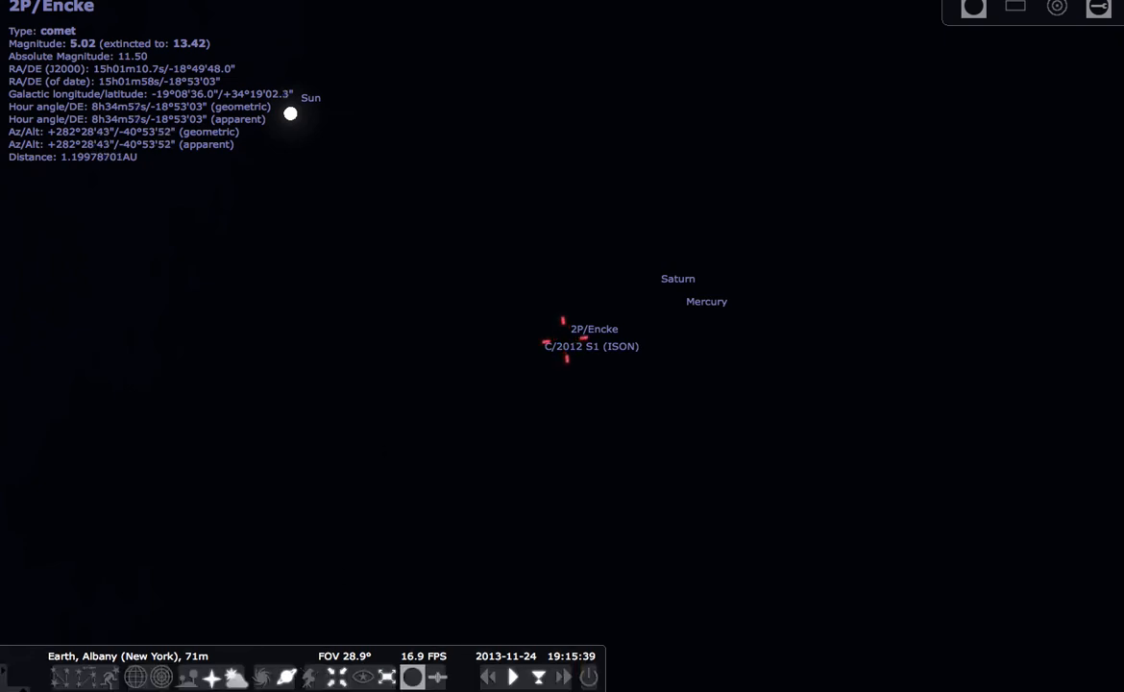
pyautogui.click(234, 678)
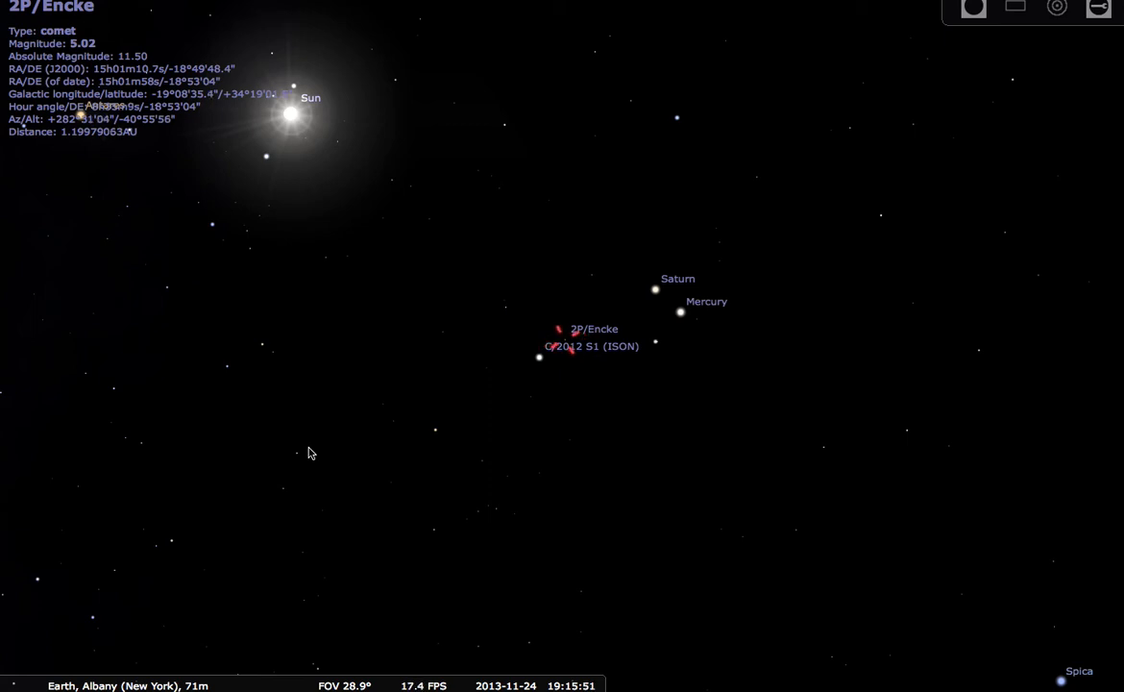
# - Select comet C/2012 S1 (ISON) near 2P/Encke to show its information
pyautogui.scroll(3, 598, 495)
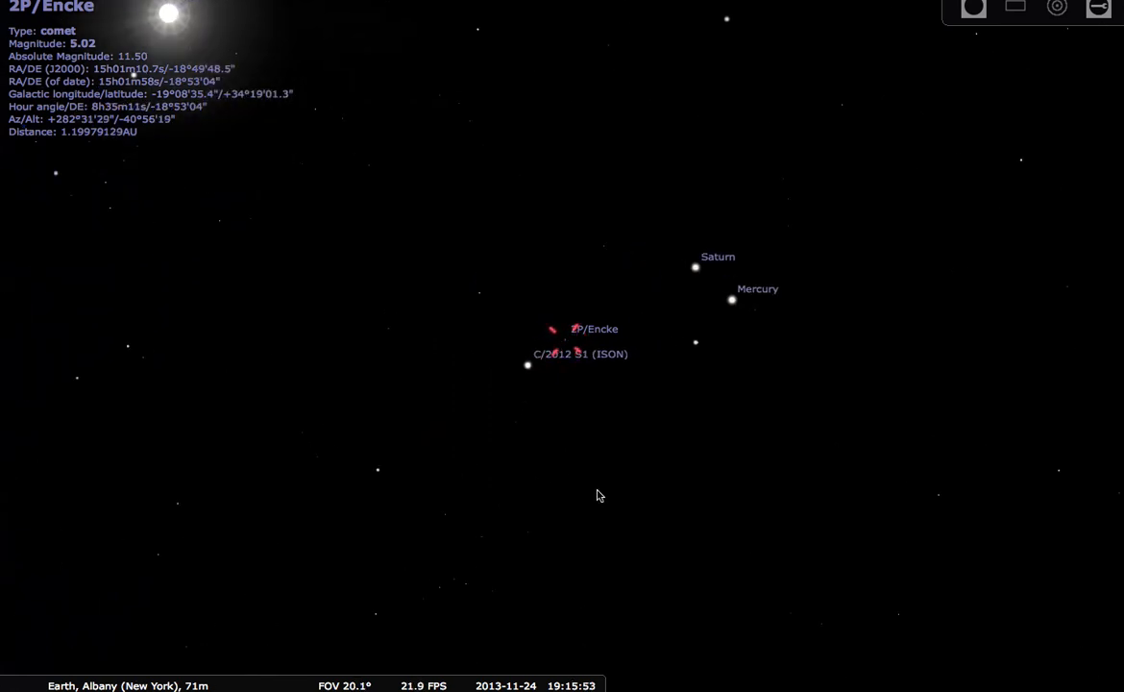
pyautogui.scroll(3, 598, 495)
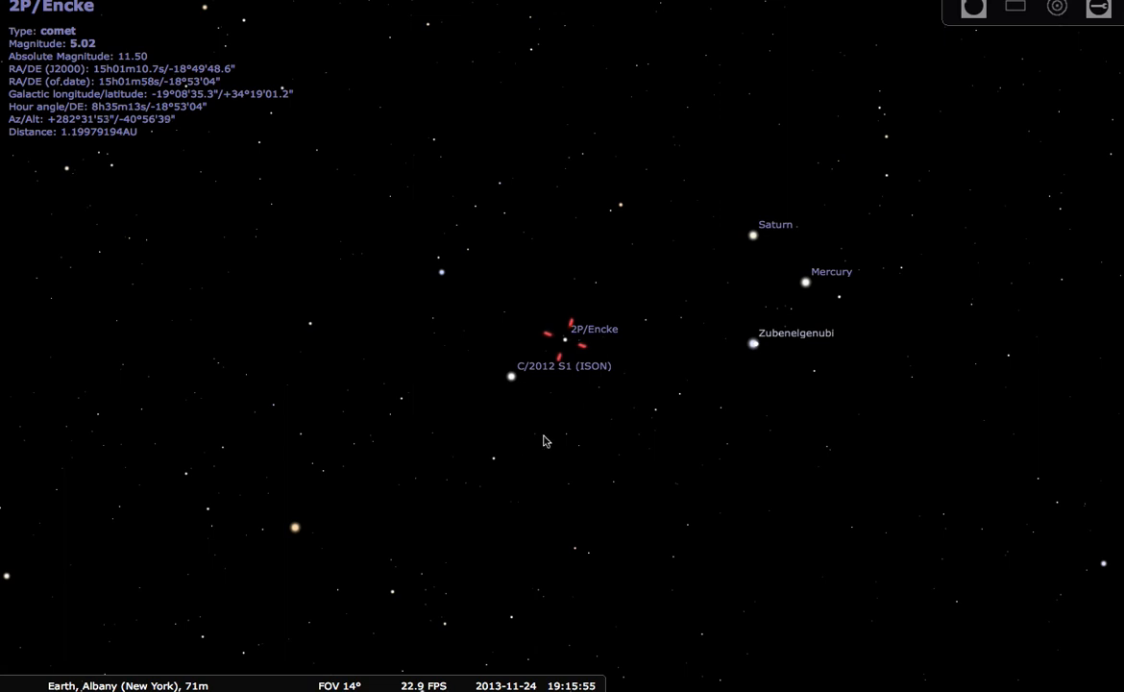
pyautogui.click(511, 381)
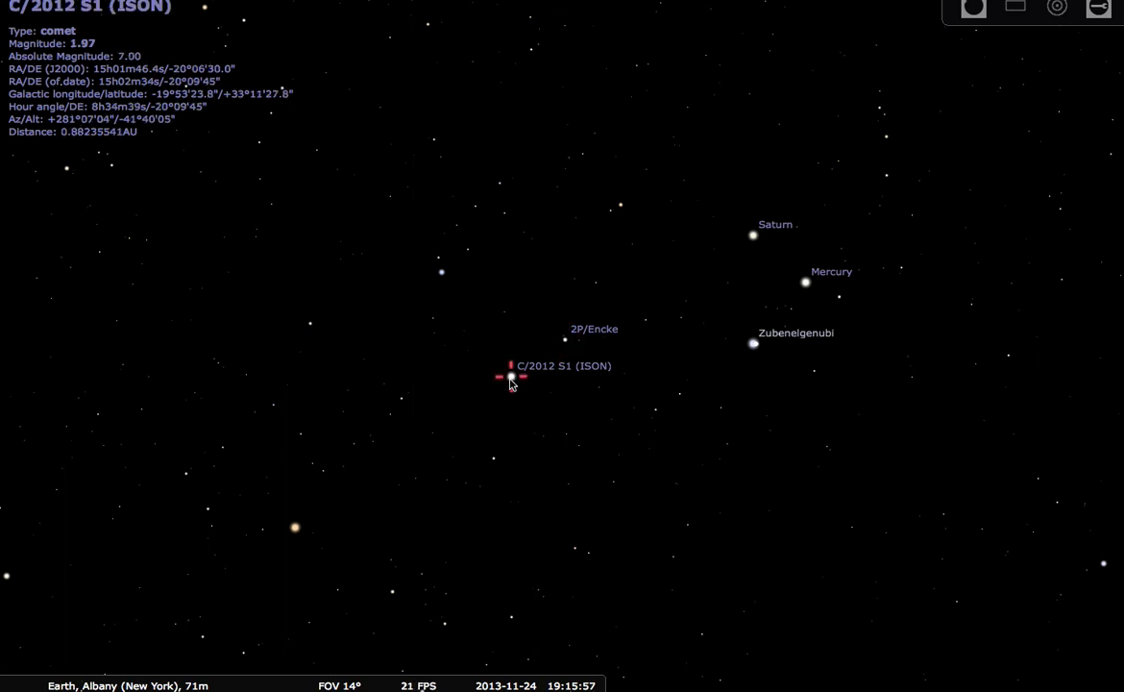